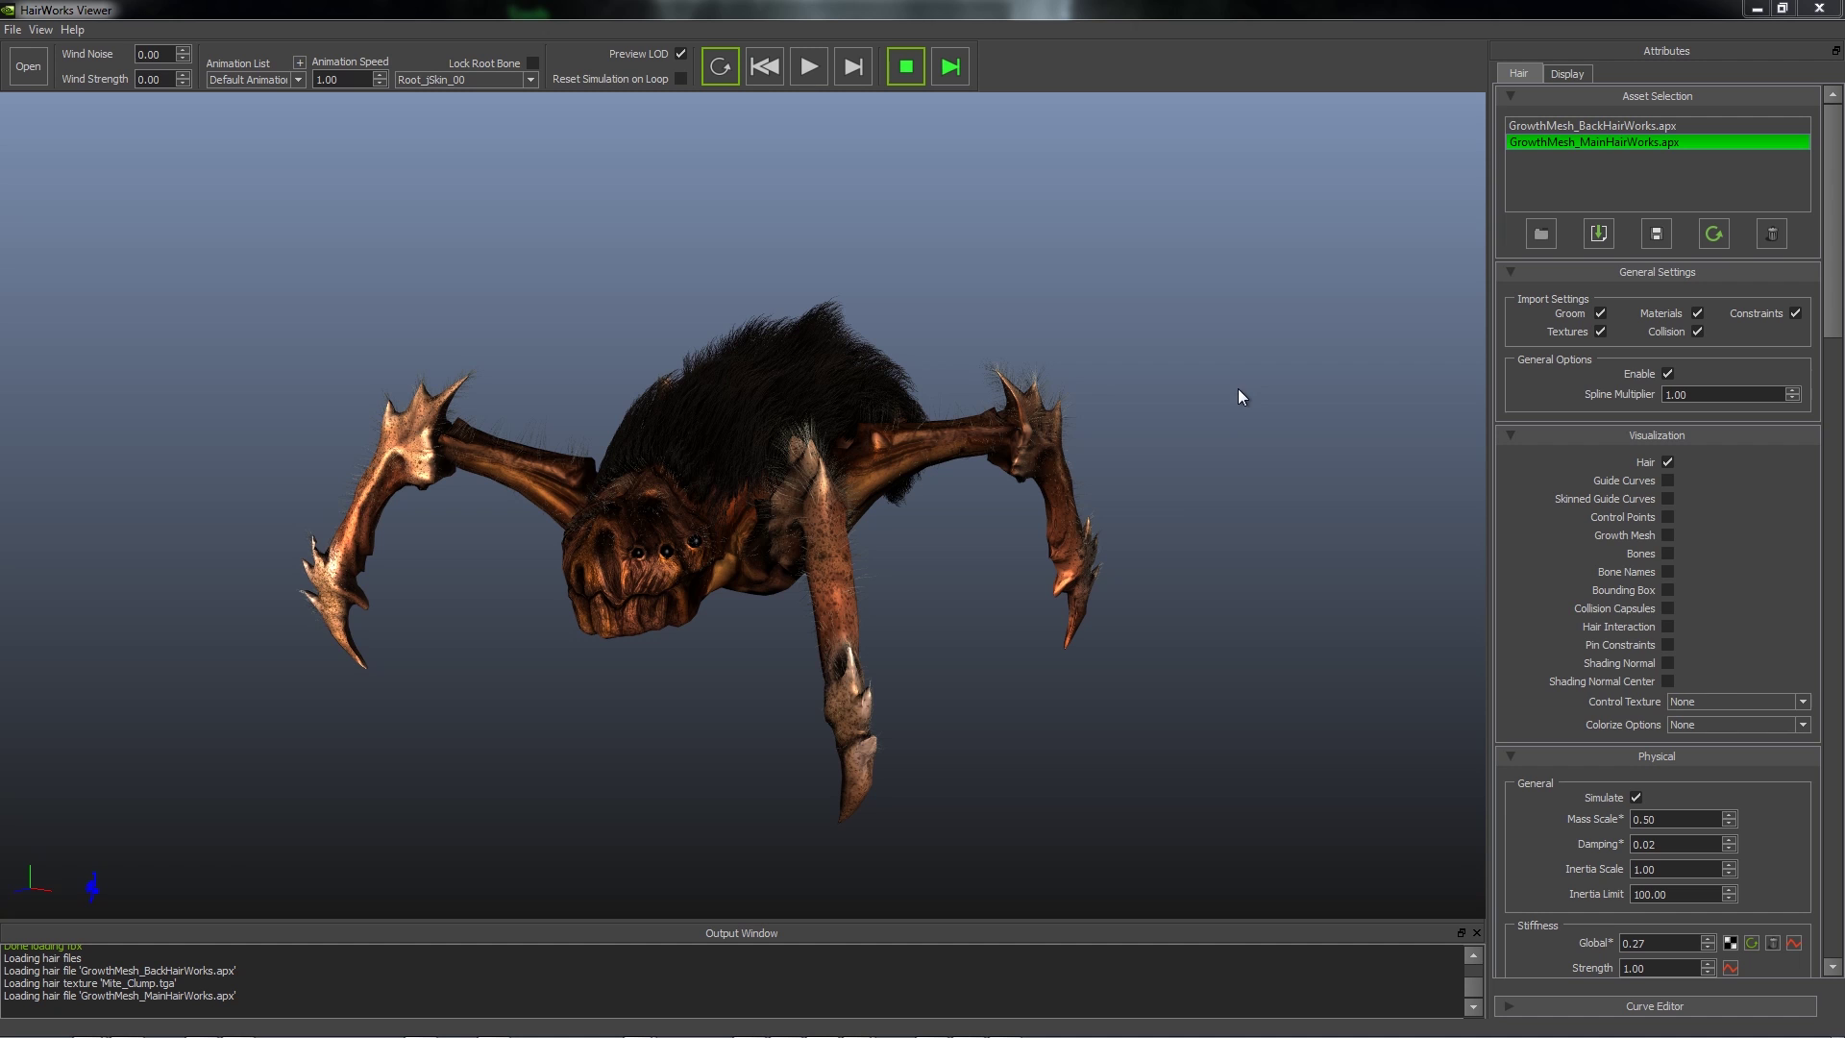
Look through the program's main commands, check its version information and close that window again.
{"action": "left_click", "coordinate": [13, 29]}
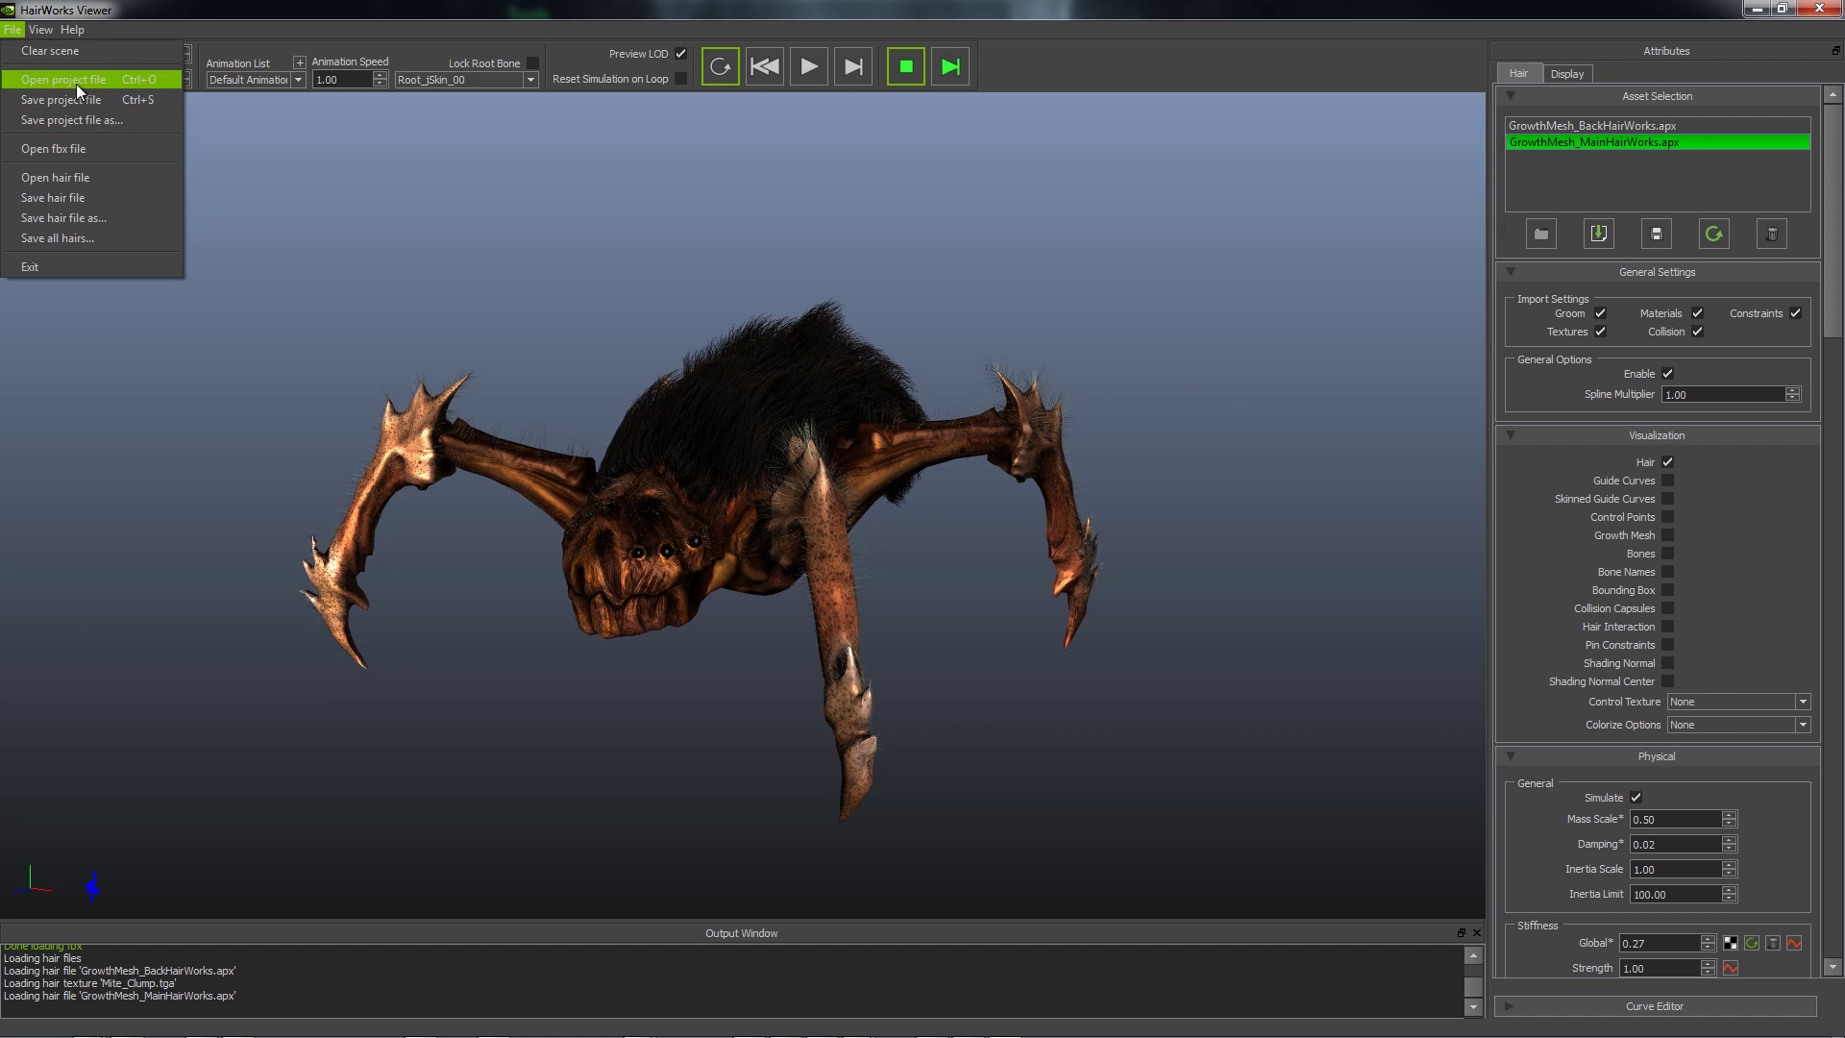
{"action": "mouse_move", "coordinate": [42, 28]}
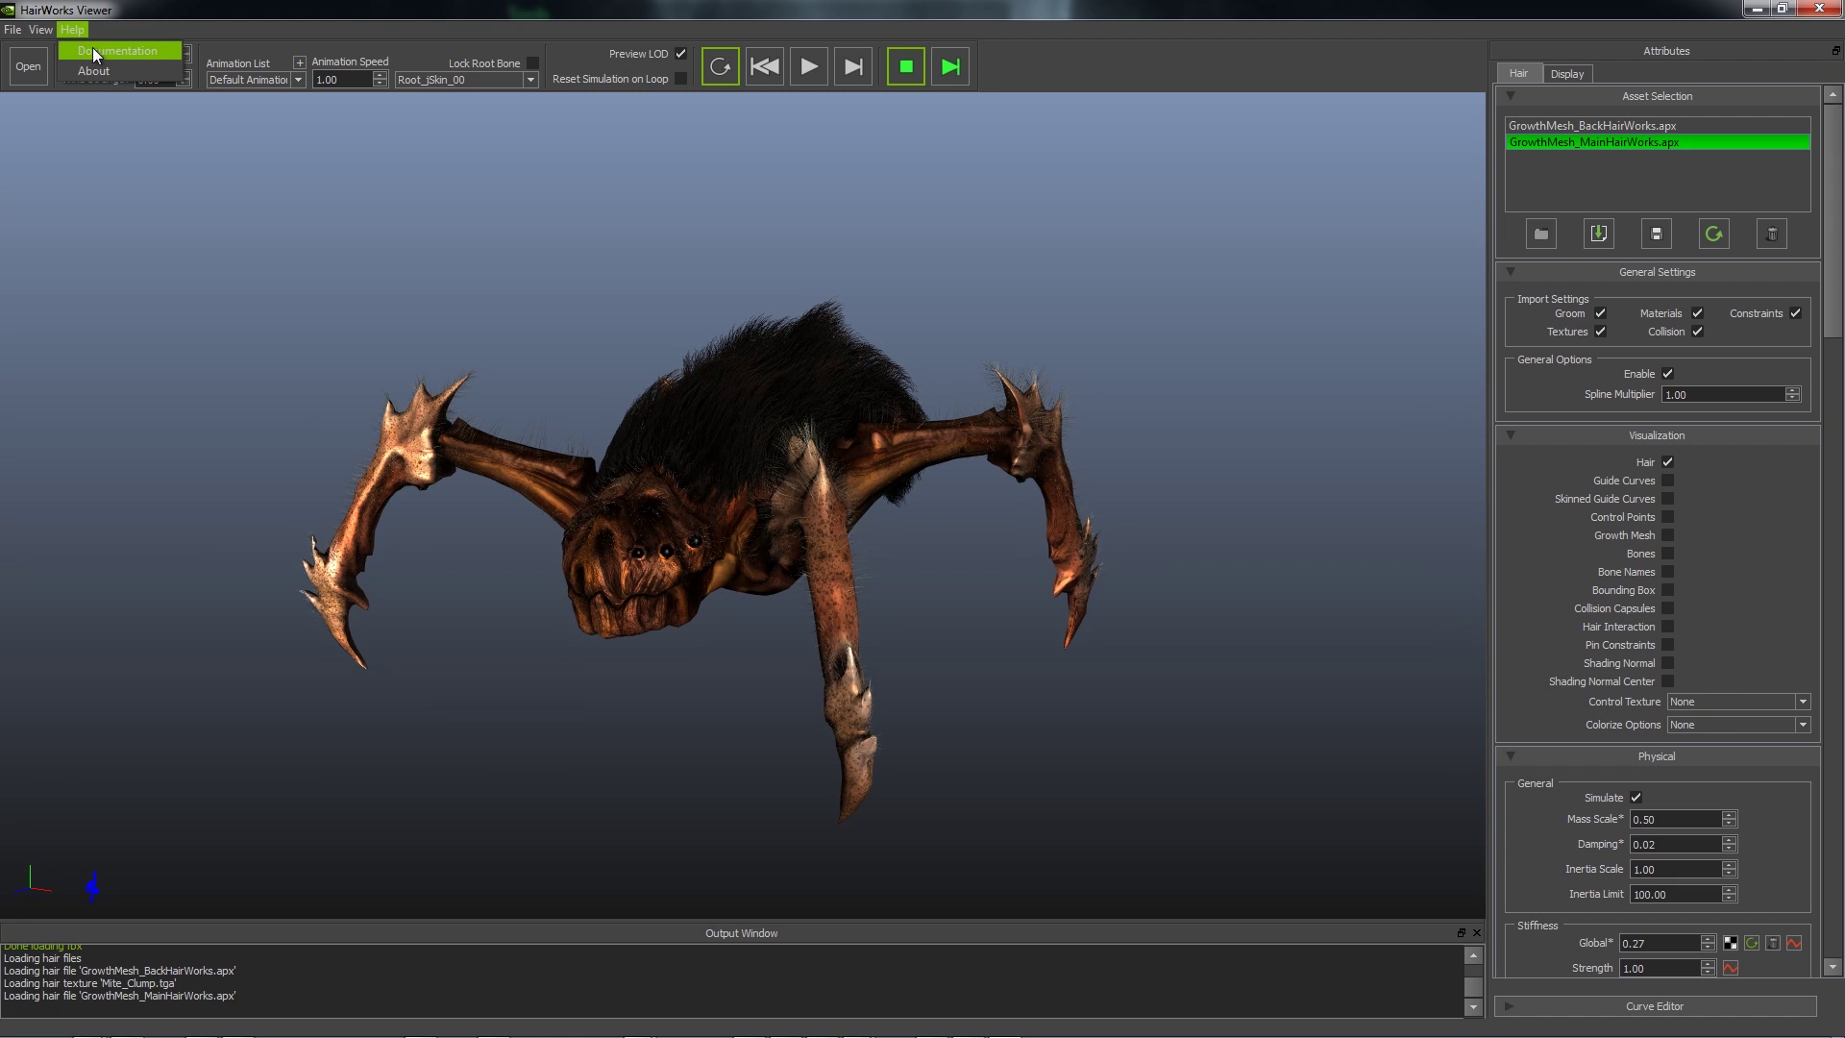
{"action": "left_click", "coordinate": [95, 51]}
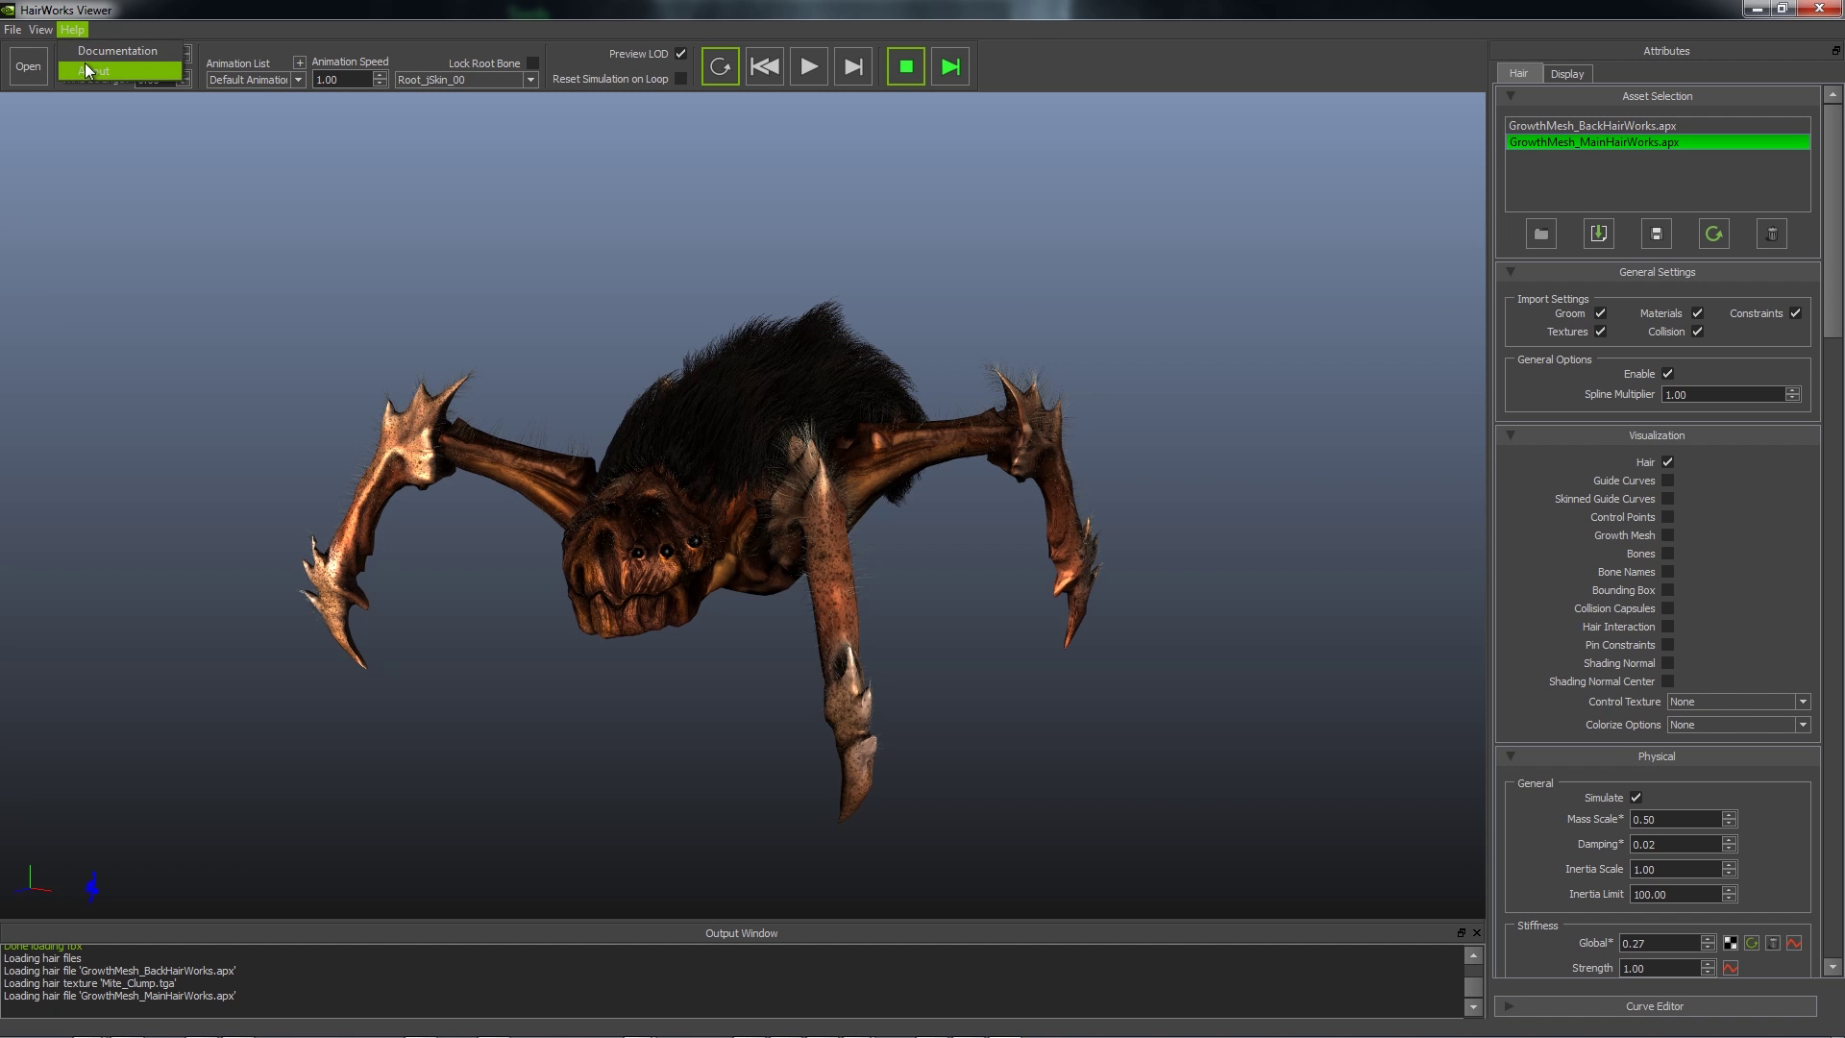
{"action": "left_click", "coordinate": [84, 62]}
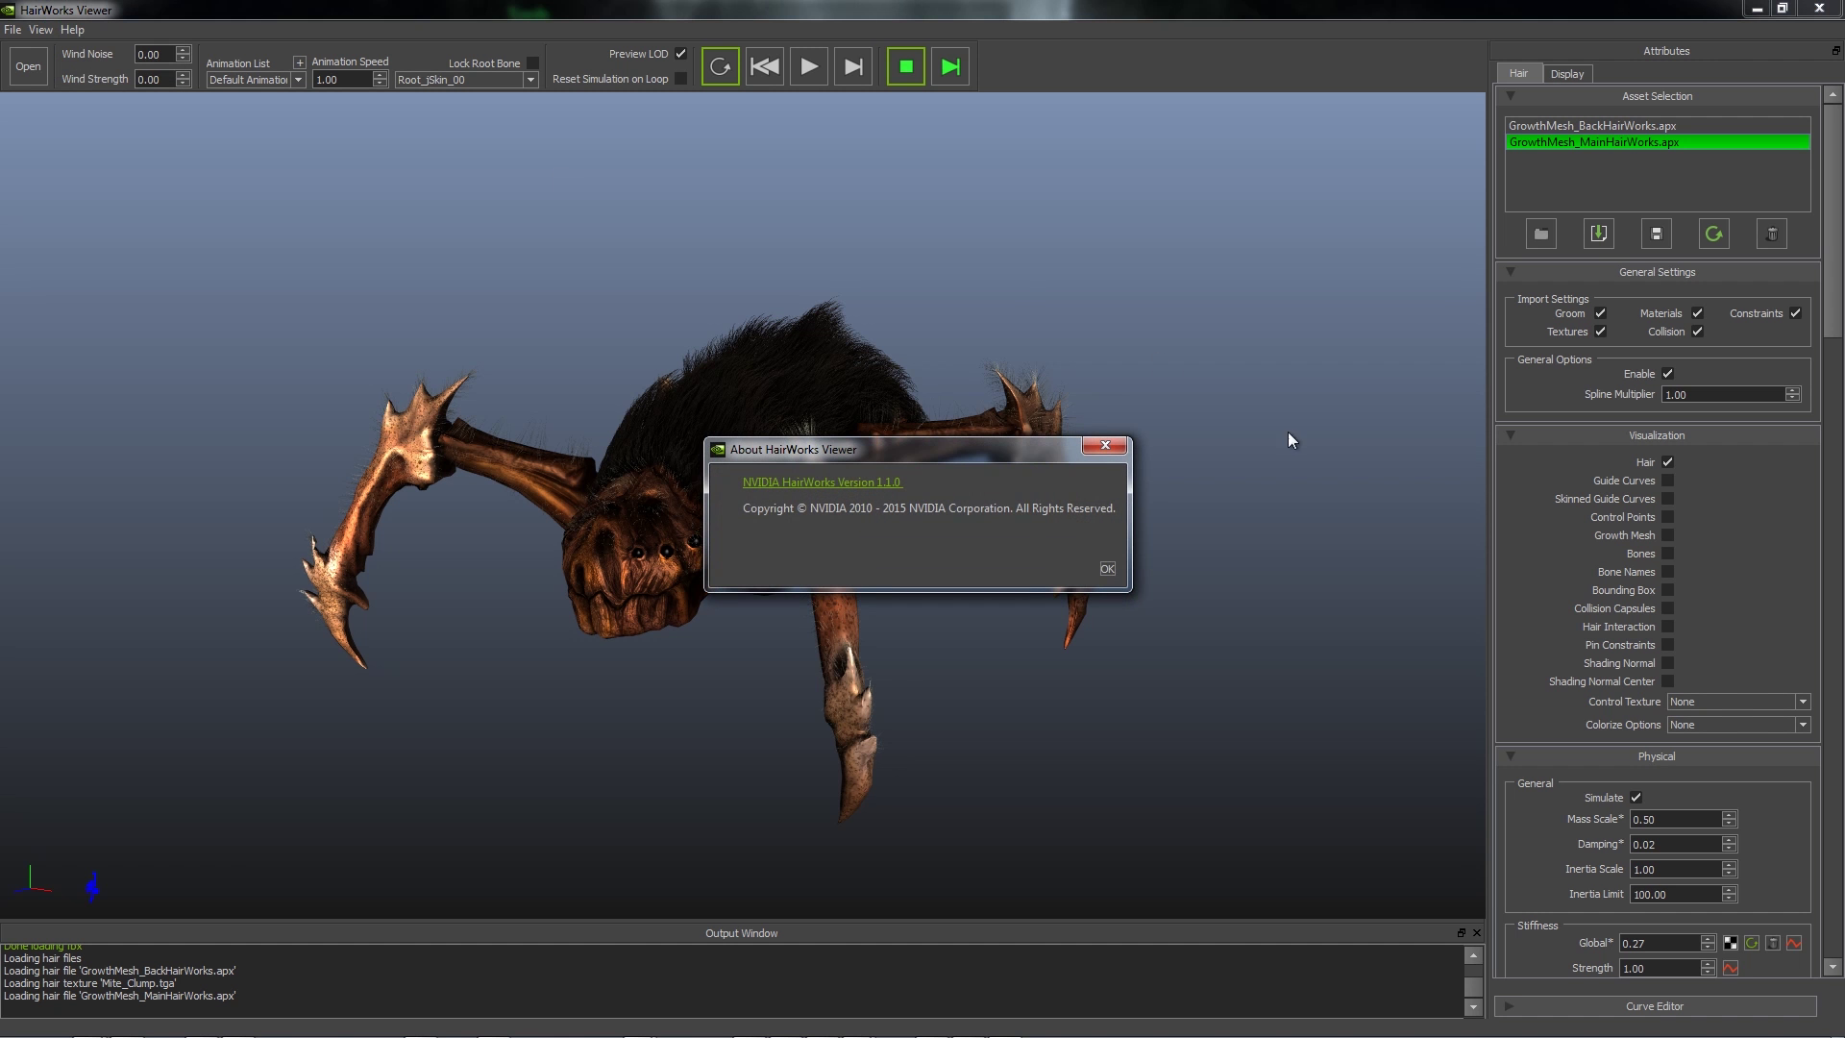
{"action": "left_click", "coordinate": [1104, 444]}
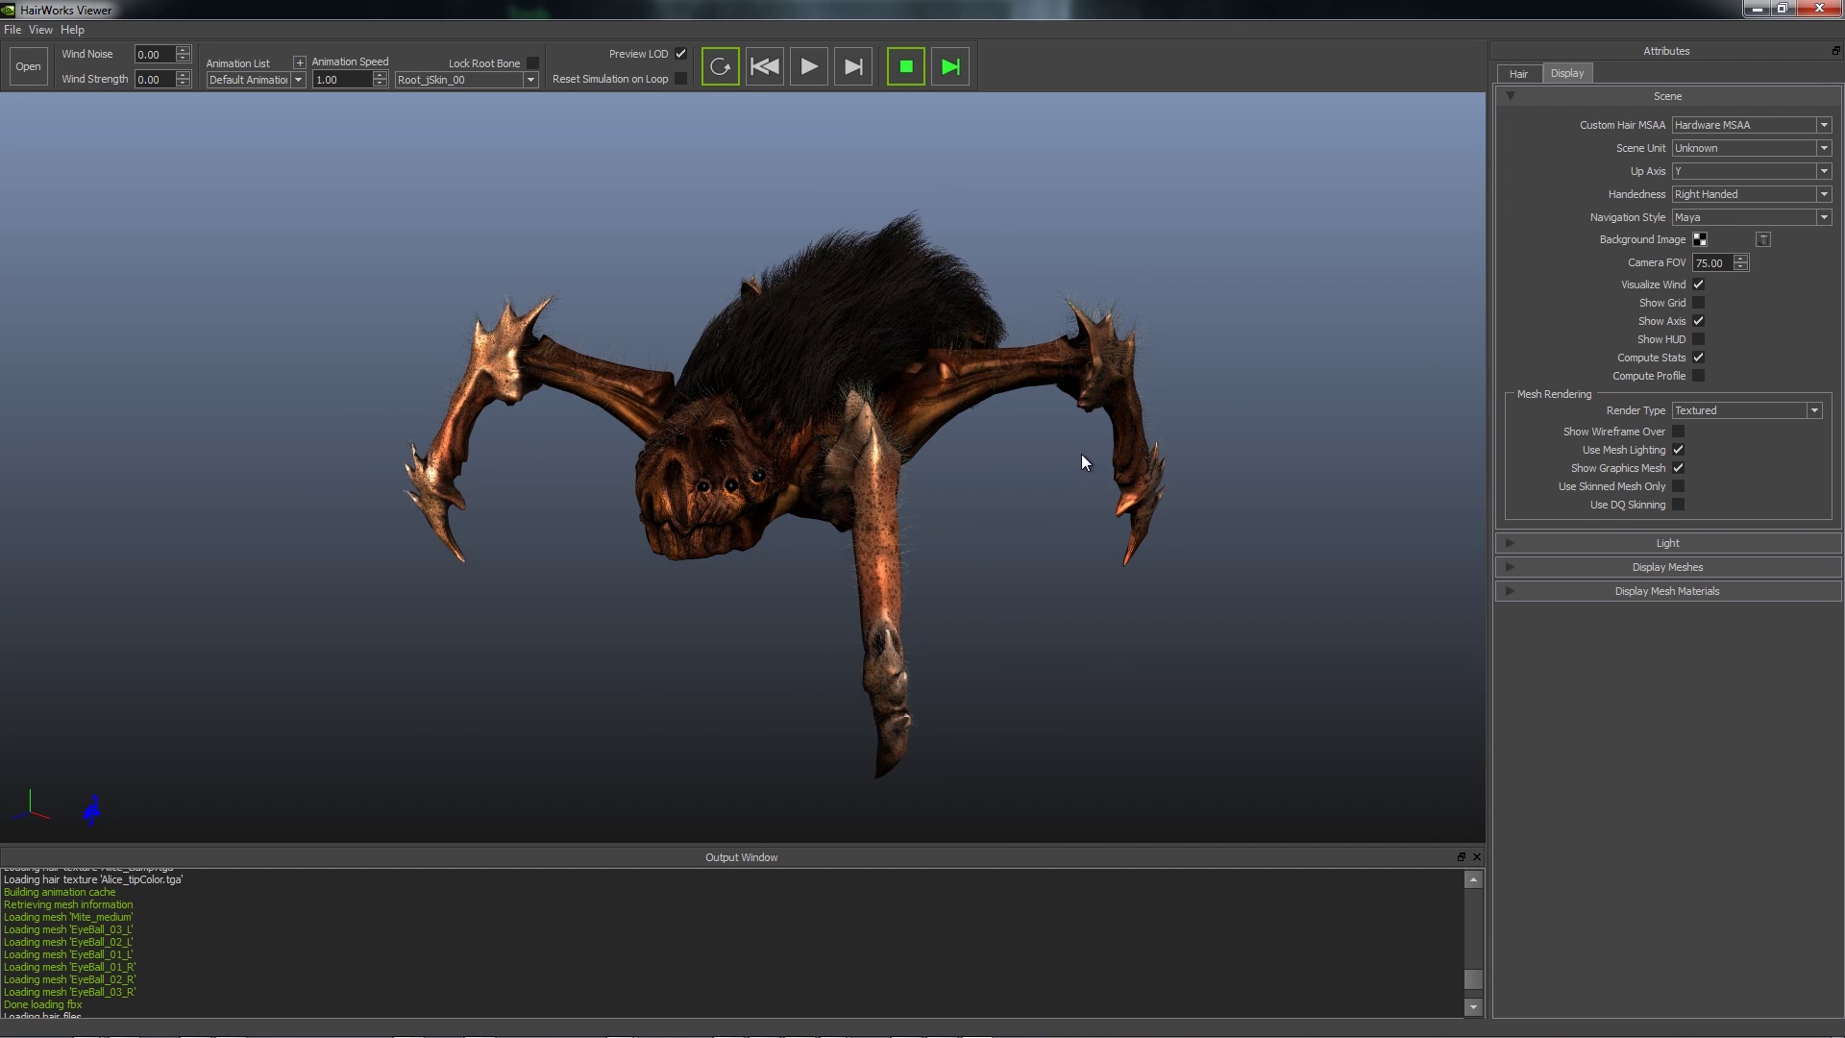
Set the wind noise to 1.40 and the wind strength to 2.30.
{"action": "left_click_drag", "start_coordinate": [182, 53], "coordinate": [166, 5]}
{"action": "left_click", "coordinate": [183, 57]}
{"action": "mouse_move", "coordinate": [183, 83]}
{"action": "left_mouse_down"}
{"action": "mouse_move", "coordinate": [204, 89]}
{"action": "mouse_move", "coordinate": [179, 59]}
{"action": "mouse_move", "coordinate": [182, 77]}
{"action": "left_mouse_up"}
{"action": "left_click", "coordinate": [183, 75]}
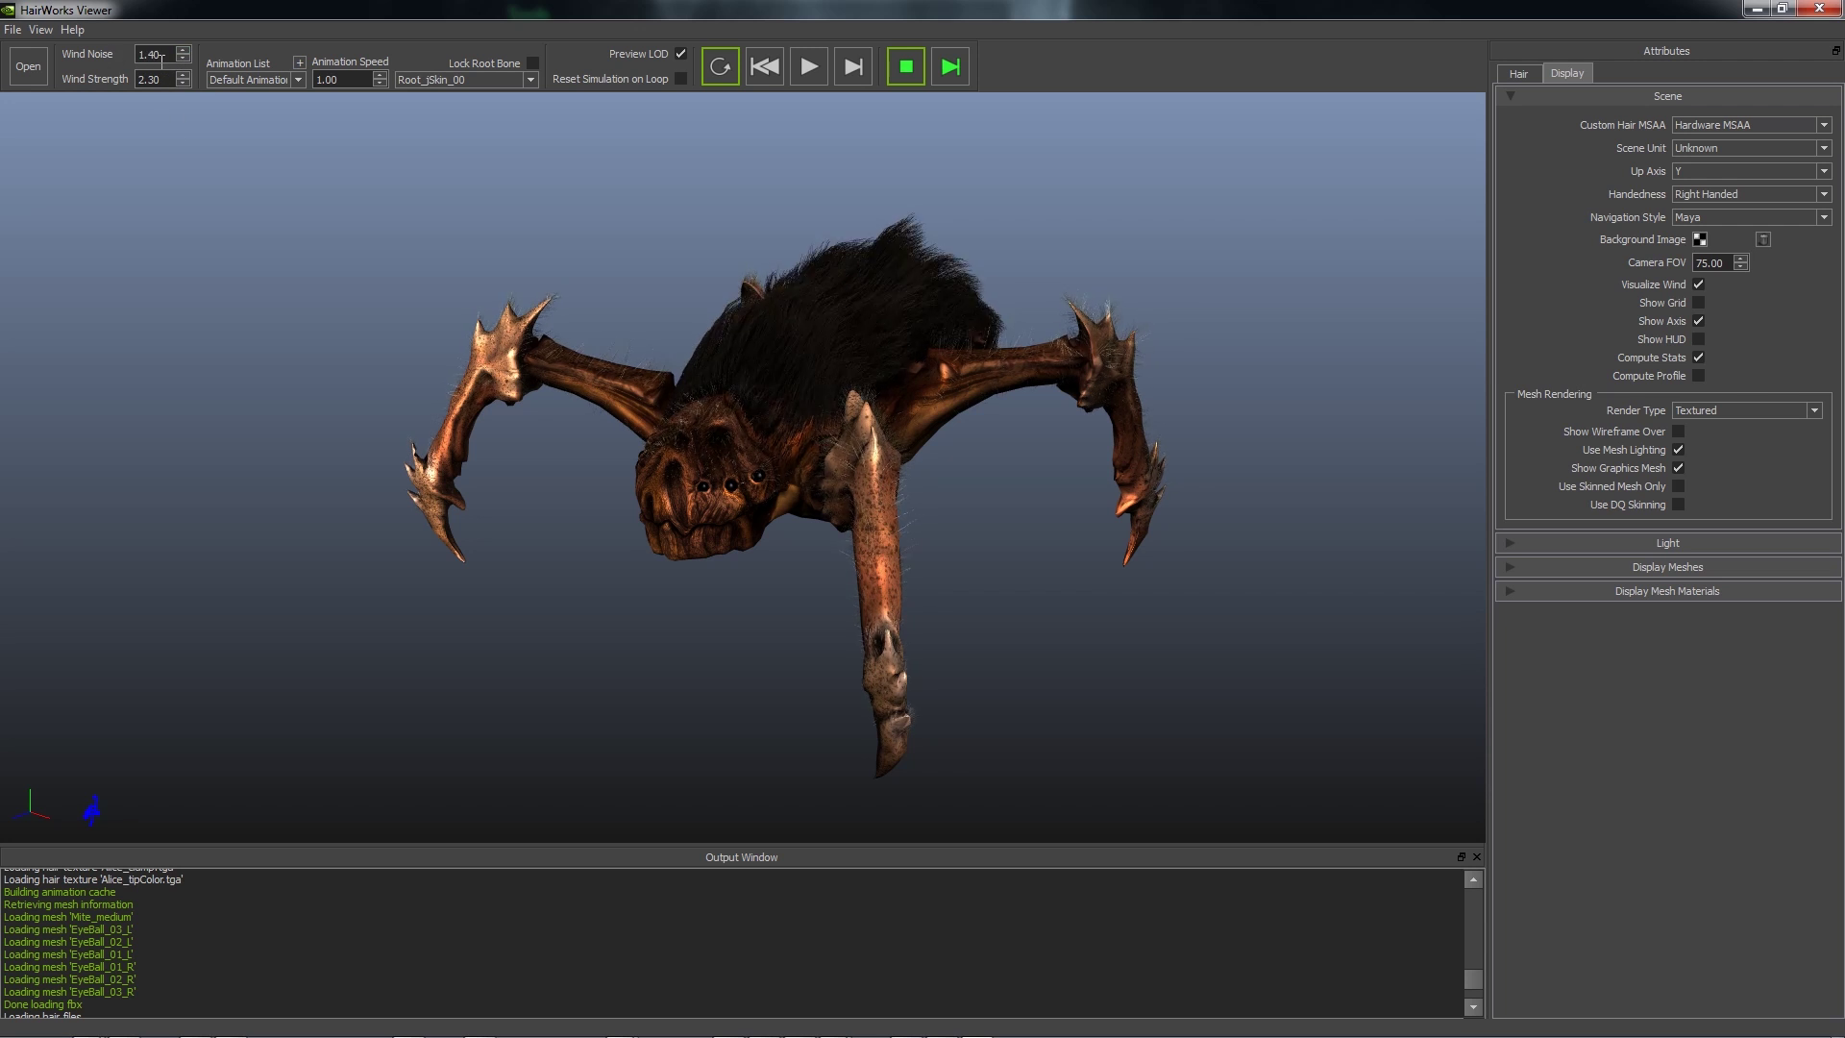
Show the hair attributes and set the wind noise to 0.75.
{"action": "left_click", "coordinate": [1515, 77]}
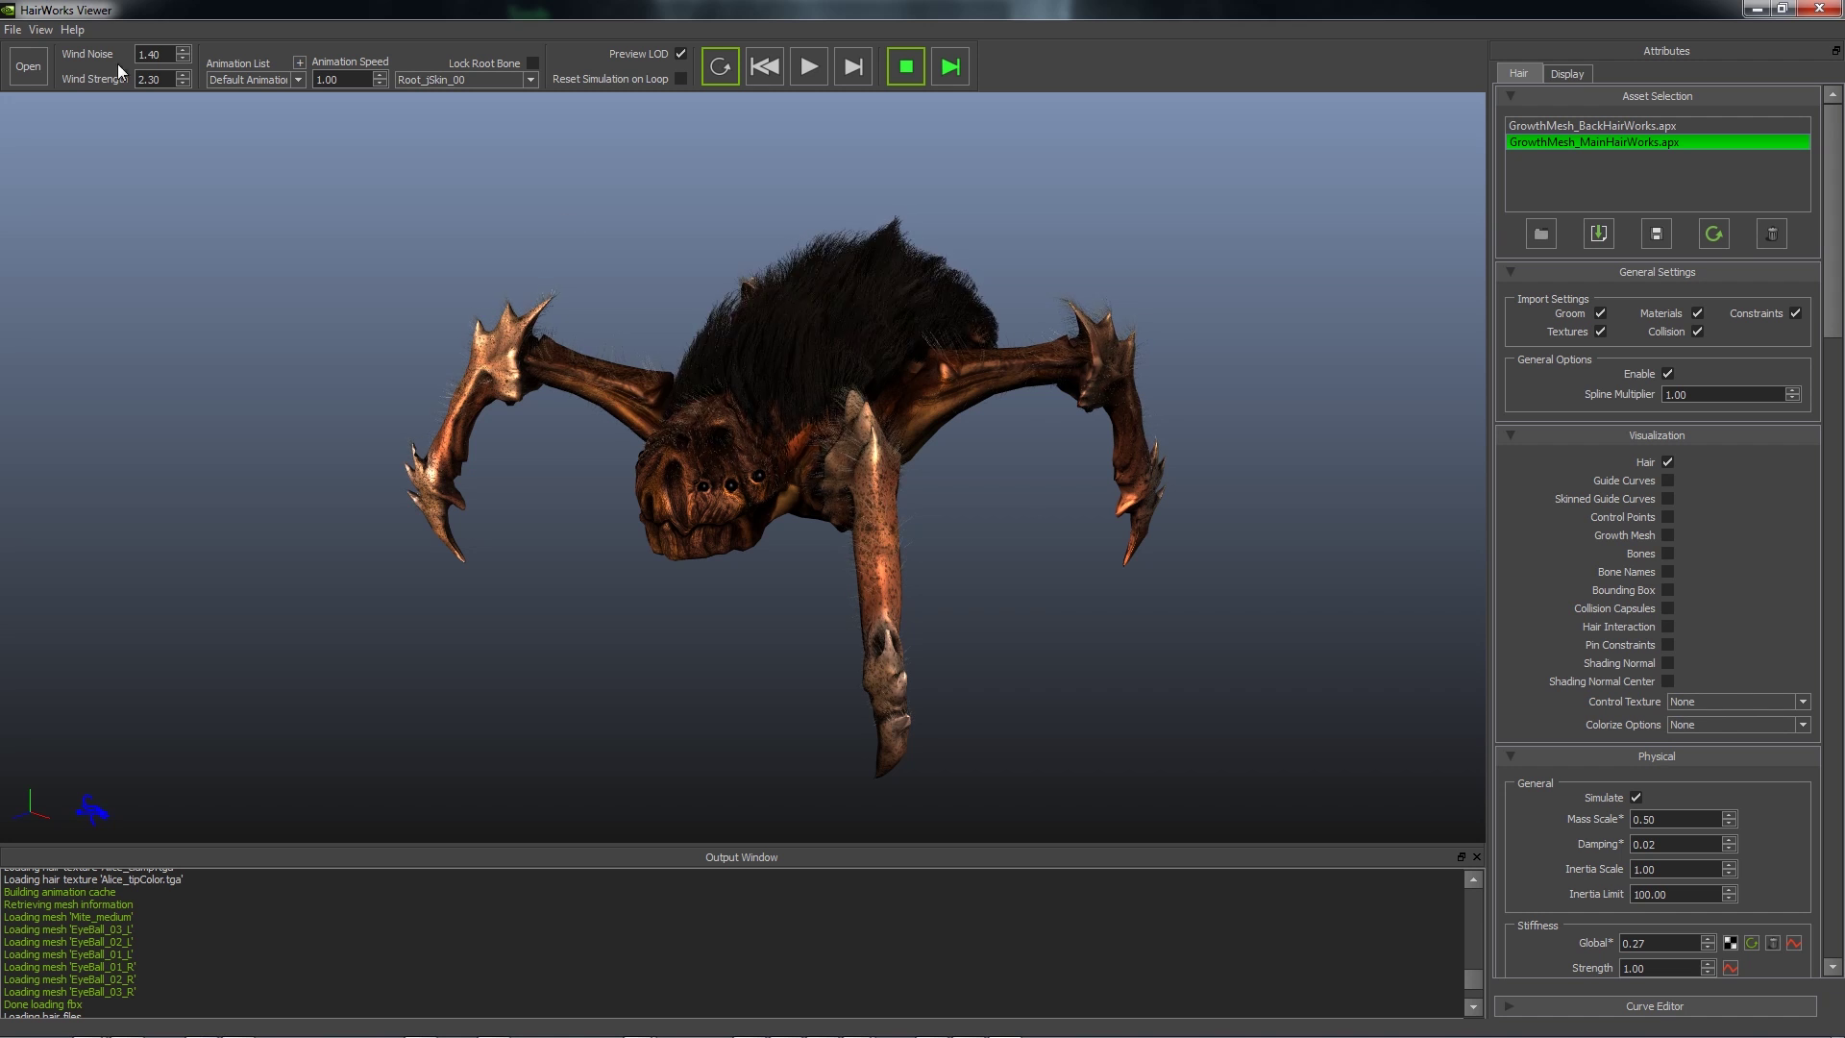
{"action": "double_click", "coordinate": [175, 54]}
{"action": "type", "text": "0.70"}
{"action": "key", "text": "BackSpace"}
{"action": "type", "text": "5"}
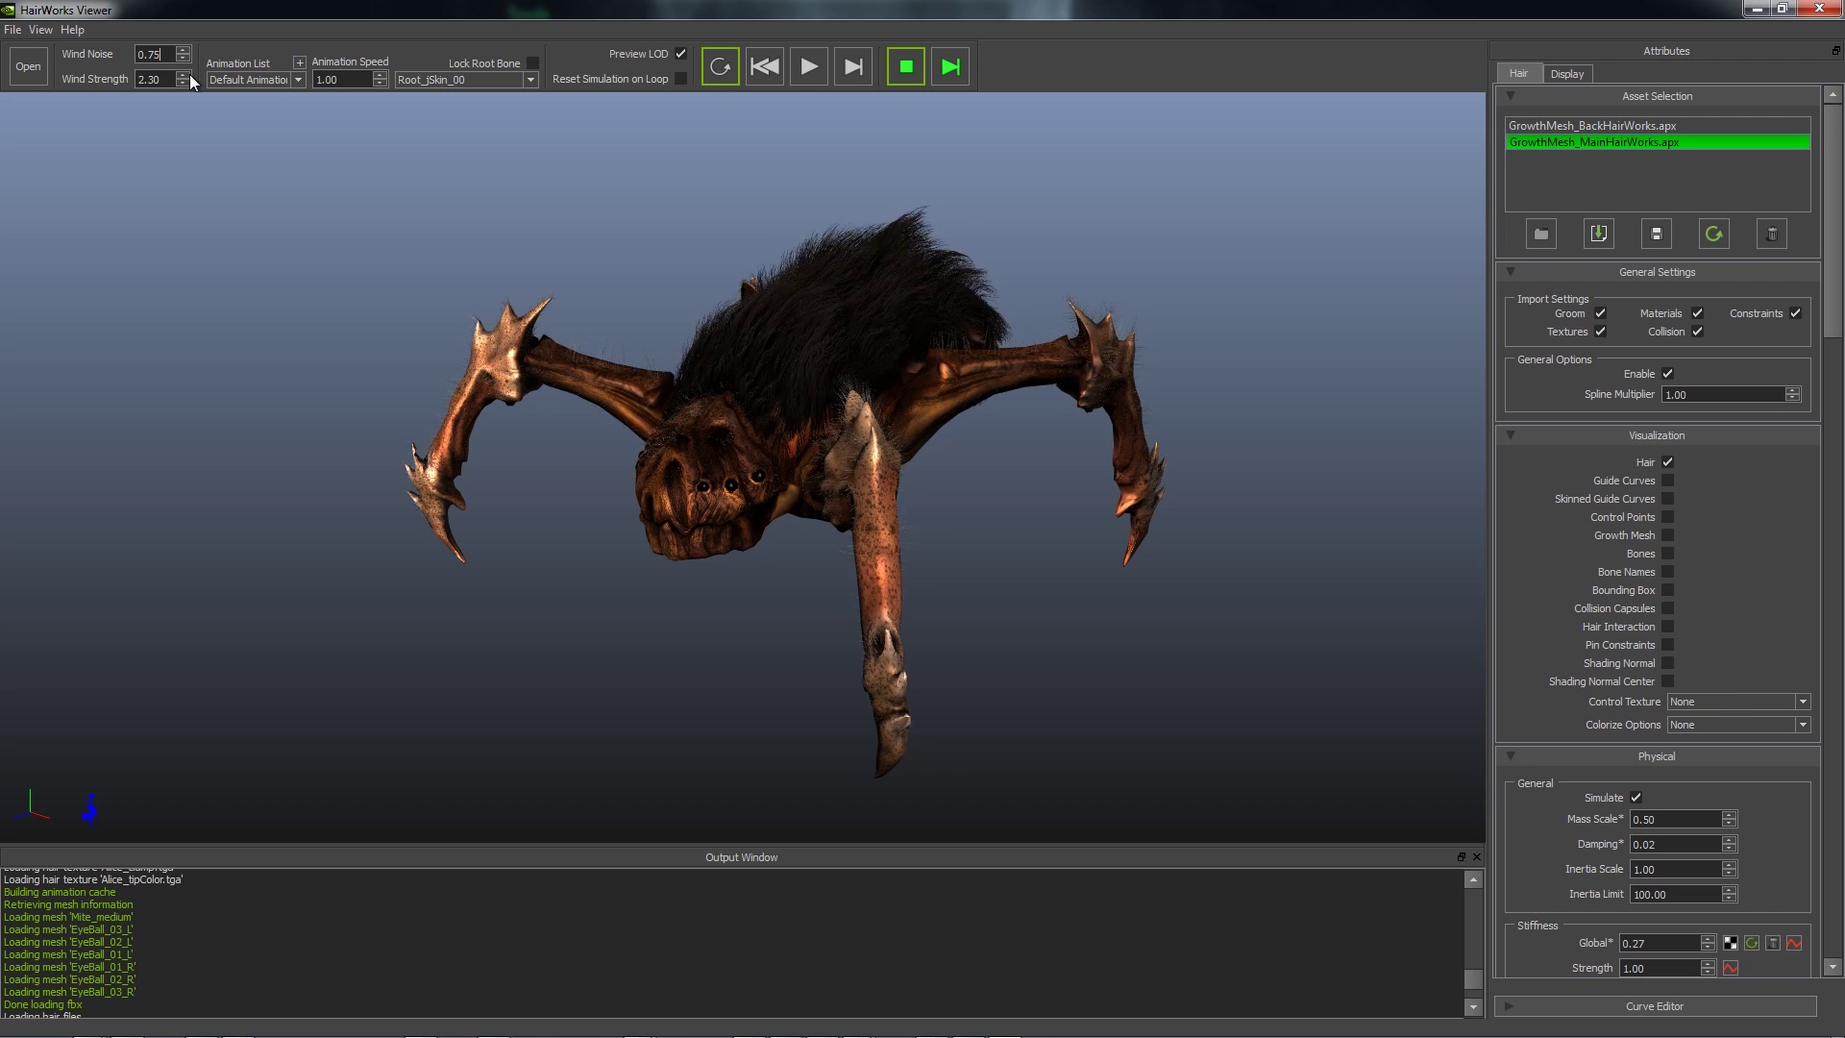
Reset both the wind strength and the wind noise to 0.00.
{"action": "left_click_drag", "start_coordinate": [184, 77], "coordinate": [179, 188]}
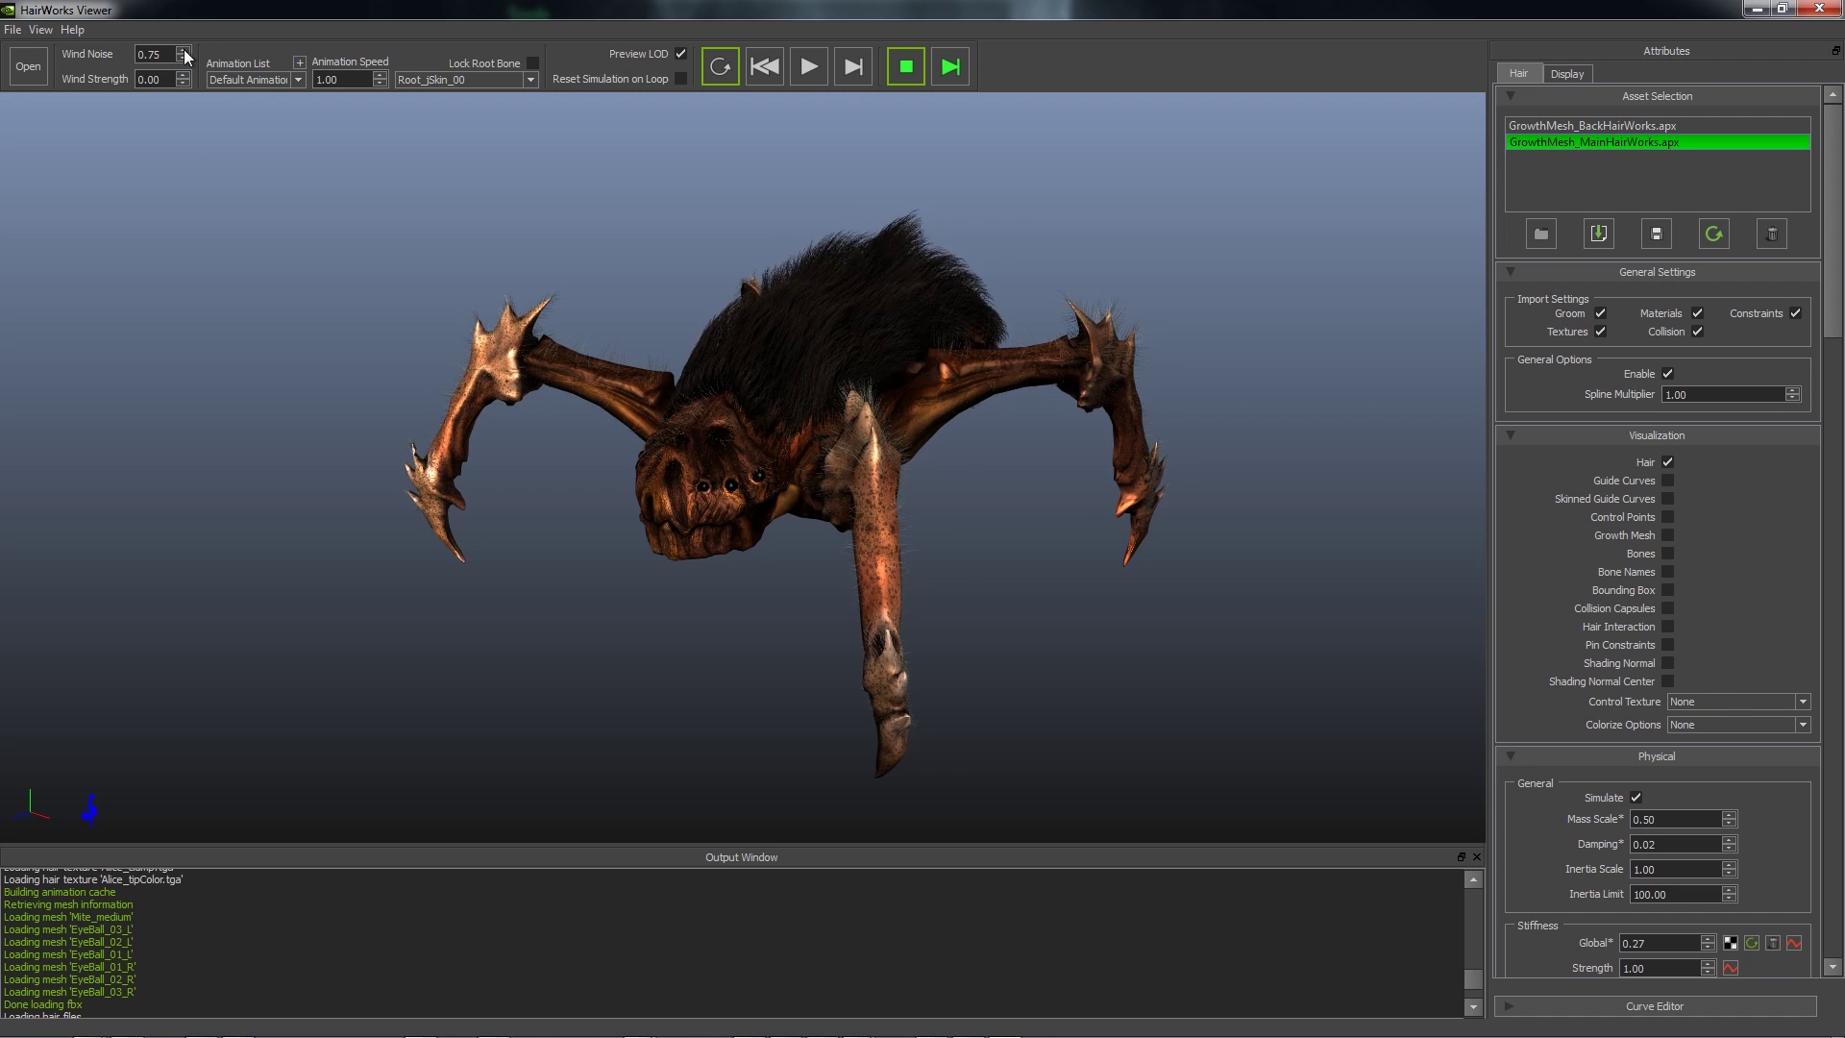
{"action": "left_click_drag", "start_coordinate": [183, 47], "coordinate": [187, 96]}
{"action": "left_click_drag", "start_coordinate": [1105, 335], "coordinate": [1067, 357]}
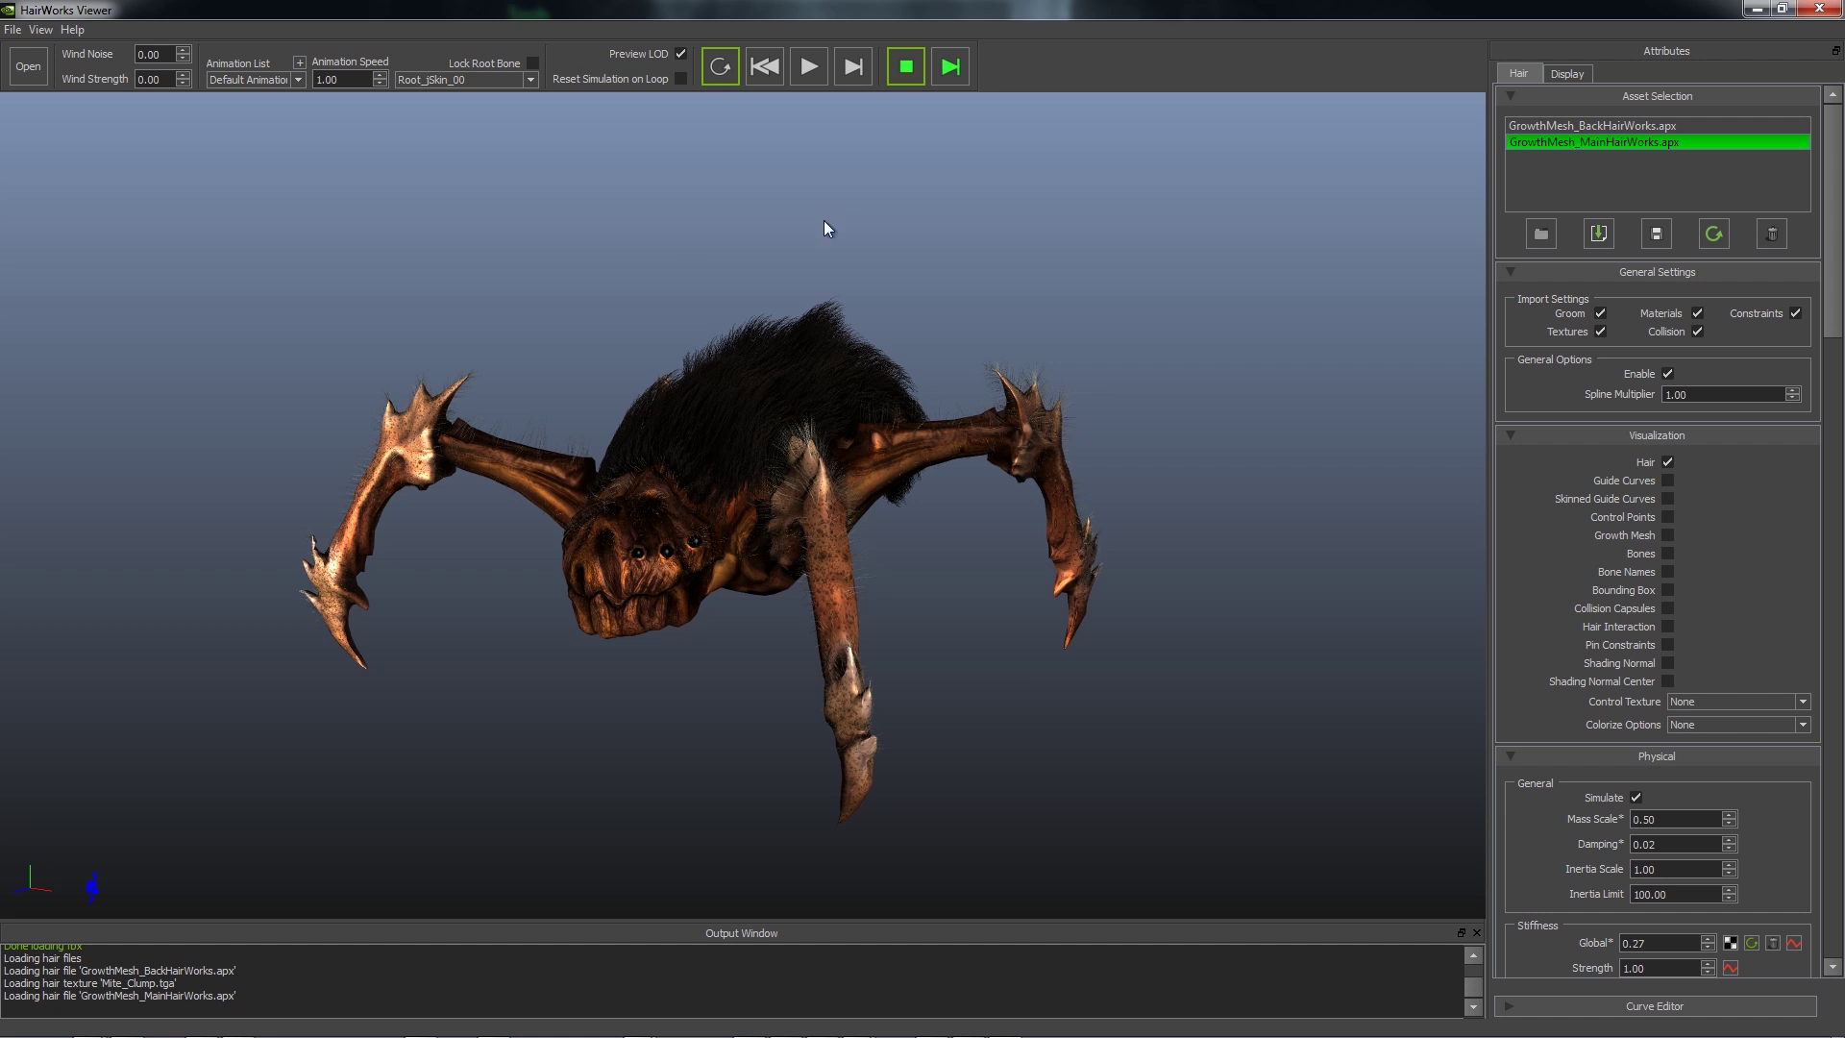
Enlarge the output window to show more of the loading log, then reduce its height slightly.
{"action": "left_click_drag", "start_coordinate": [823, 221], "coordinate": [713, 405]}
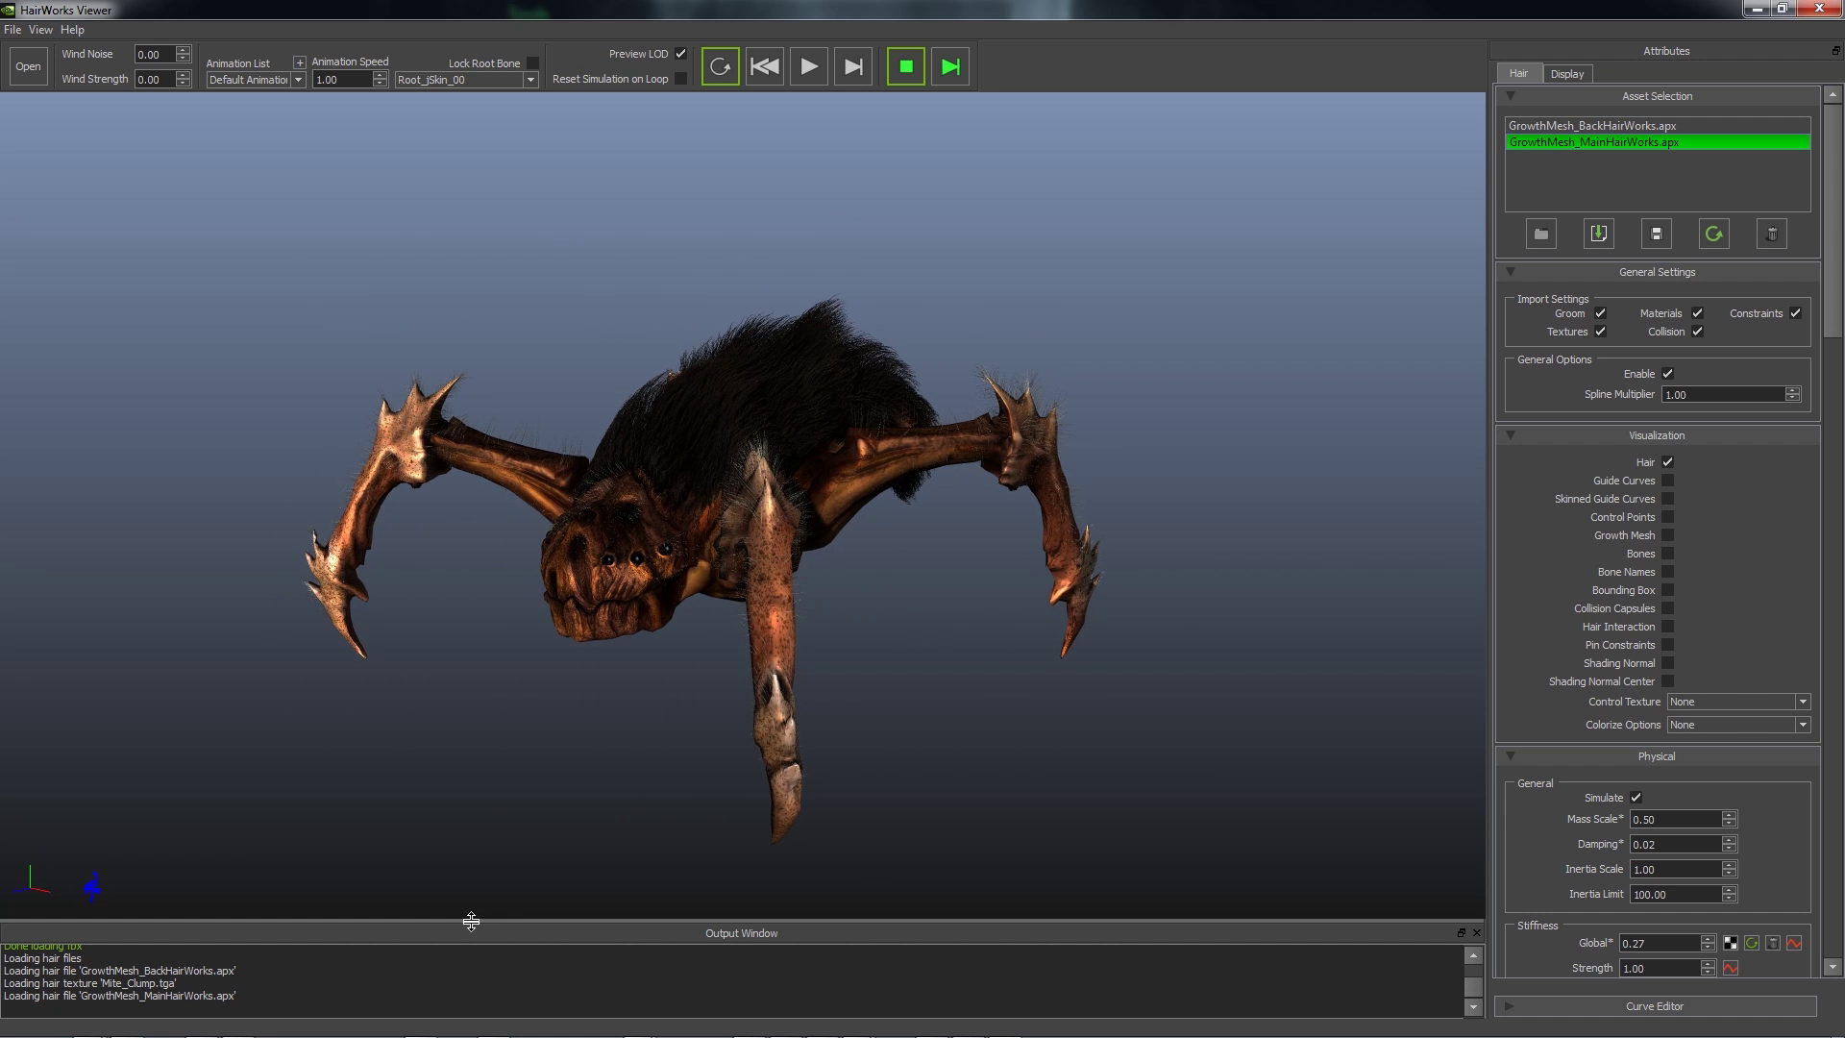
{"action": "left_click_drag", "start_coordinate": [470, 918], "coordinate": [490, 784]}
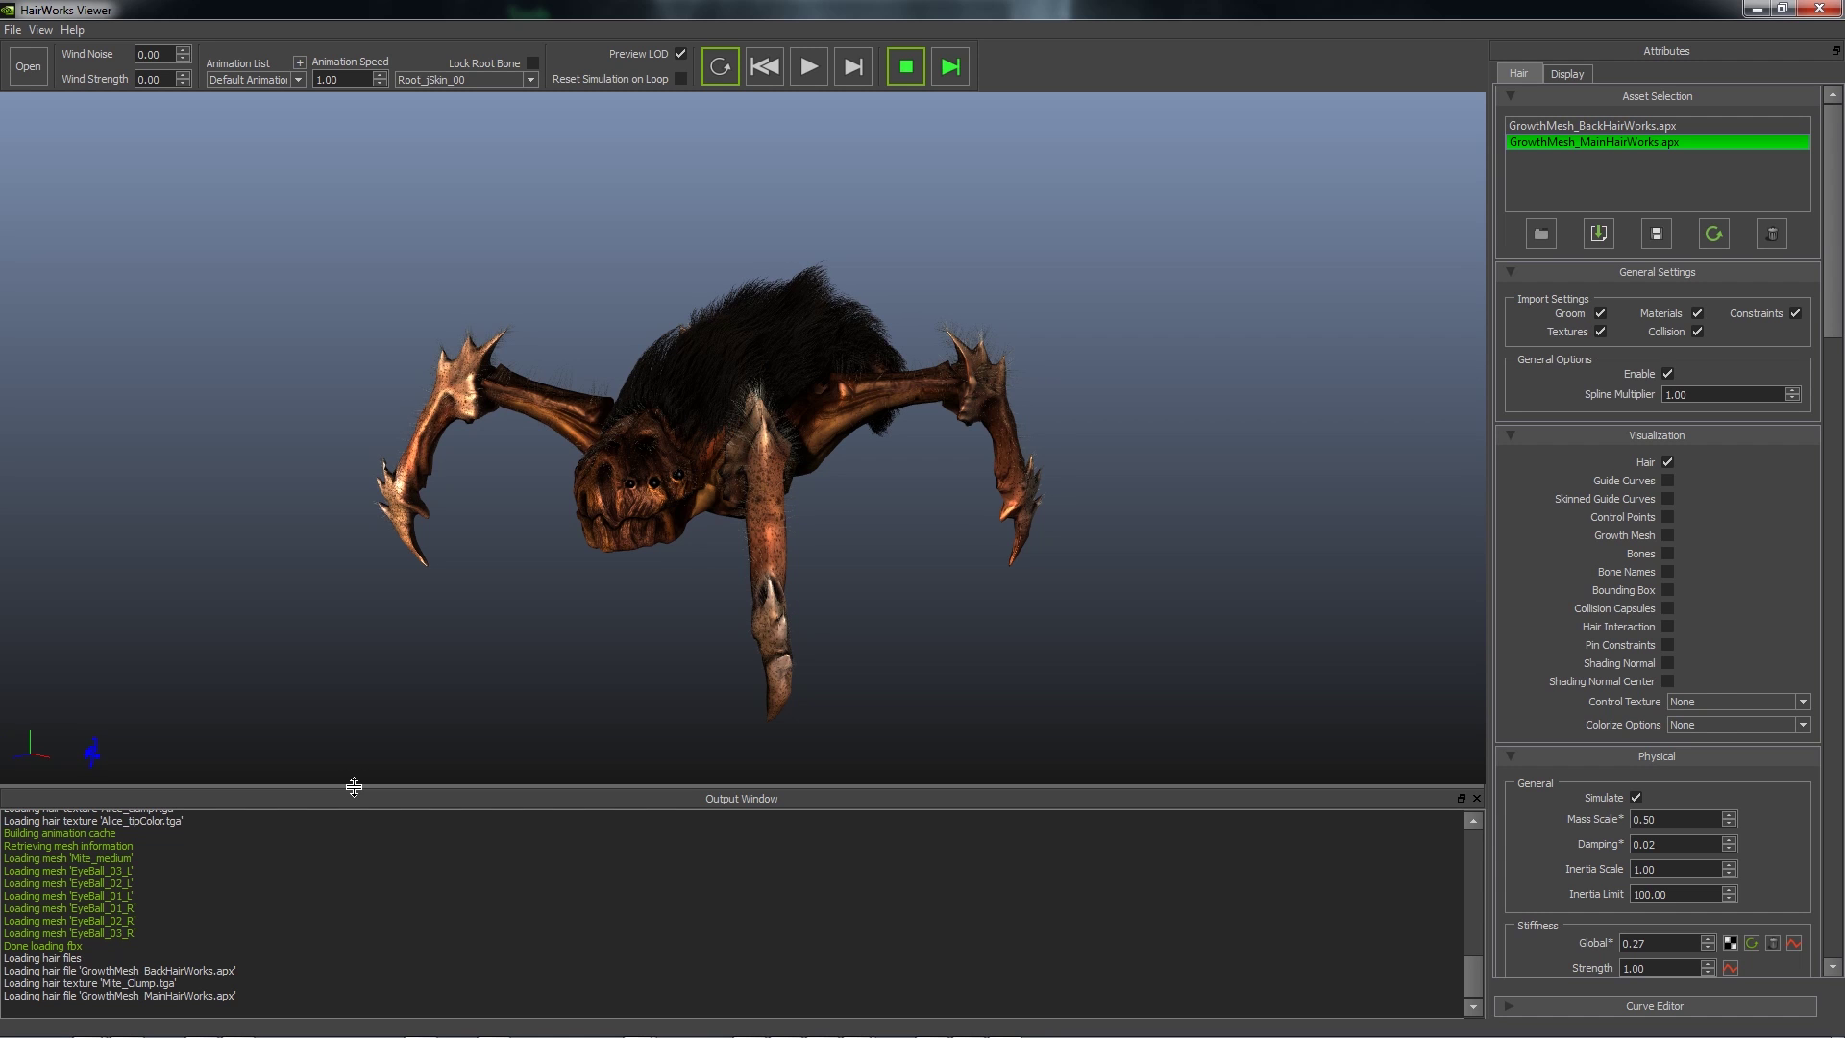
{"action": "left_click_drag", "start_coordinate": [352, 784], "coordinate": [354, 847]}
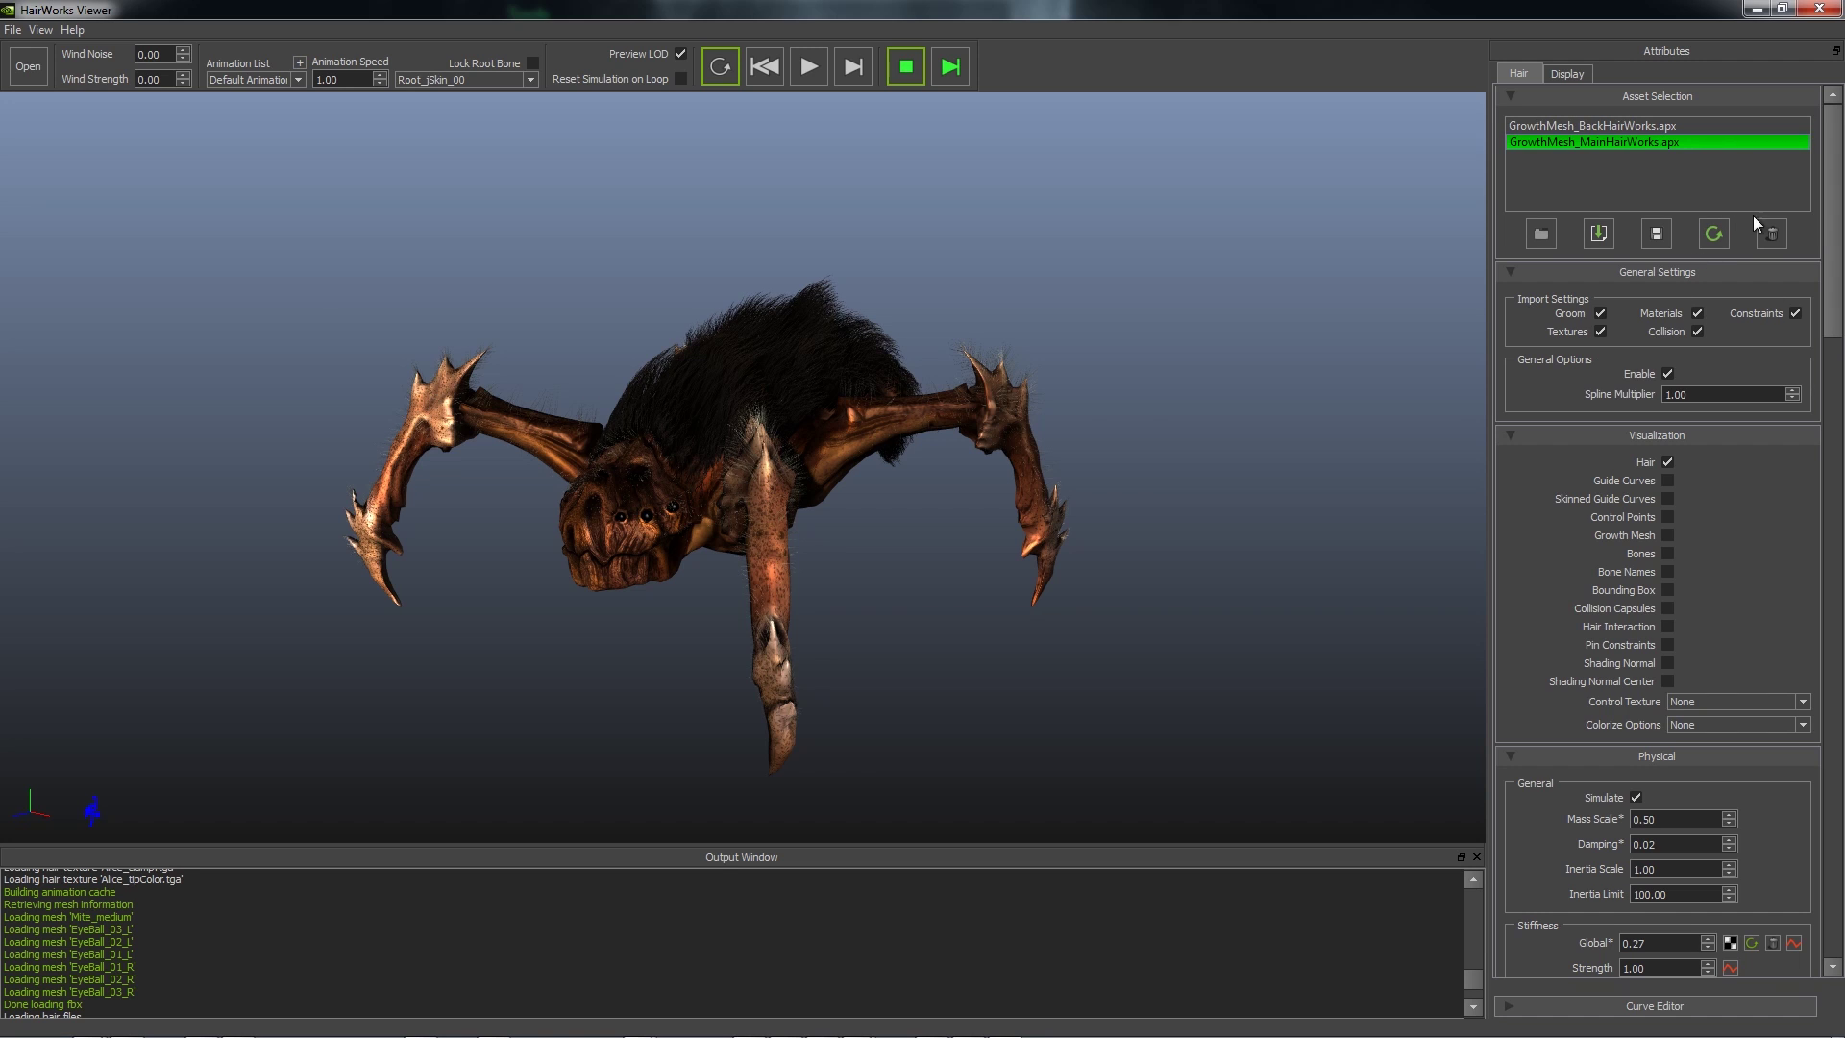
Select both hair assets to compare their attributes, then select only GrowthMesh_MainHairWorks.apx.
{"action": "left_click", "coordinate": [1646, 129], "text": "ctrl"}
{"action": "left_click", "coordinate": [1795, 313]}
{"action": "key", "text": "ctrl+a"}
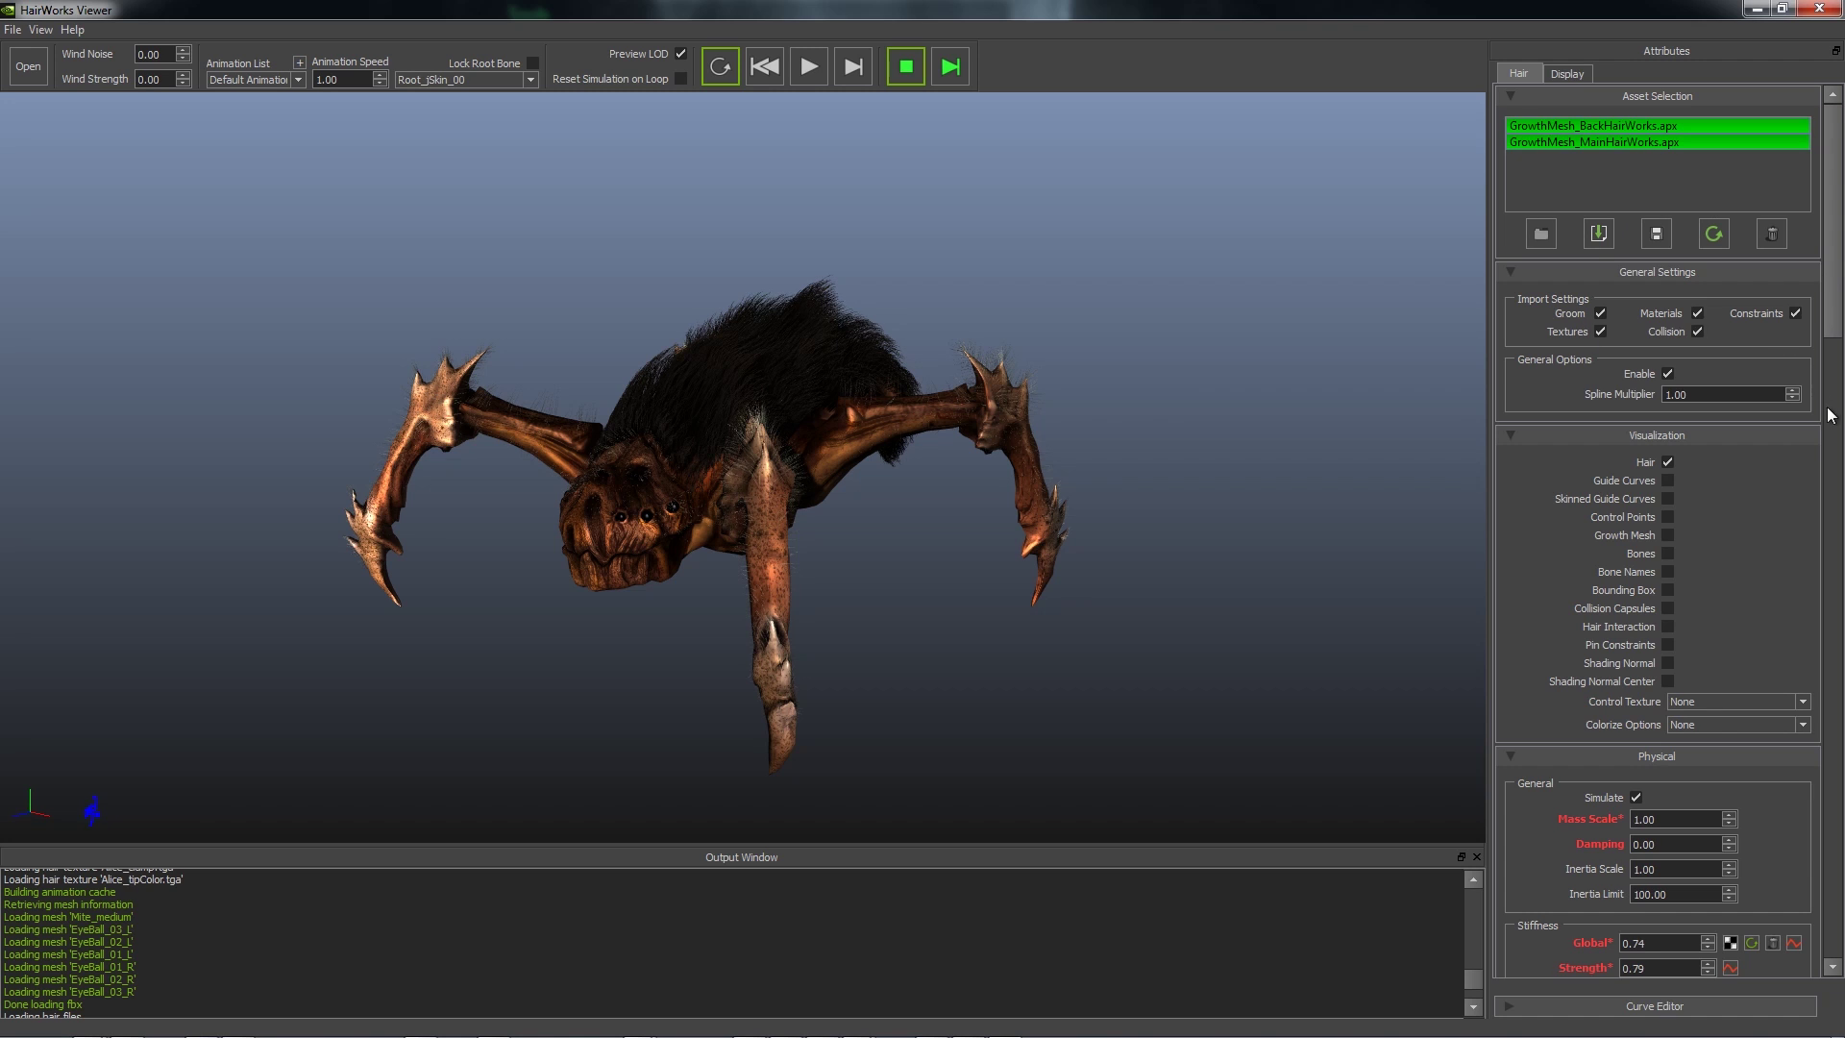
{"action": "left_click", "coordinate": [1599, 141]}
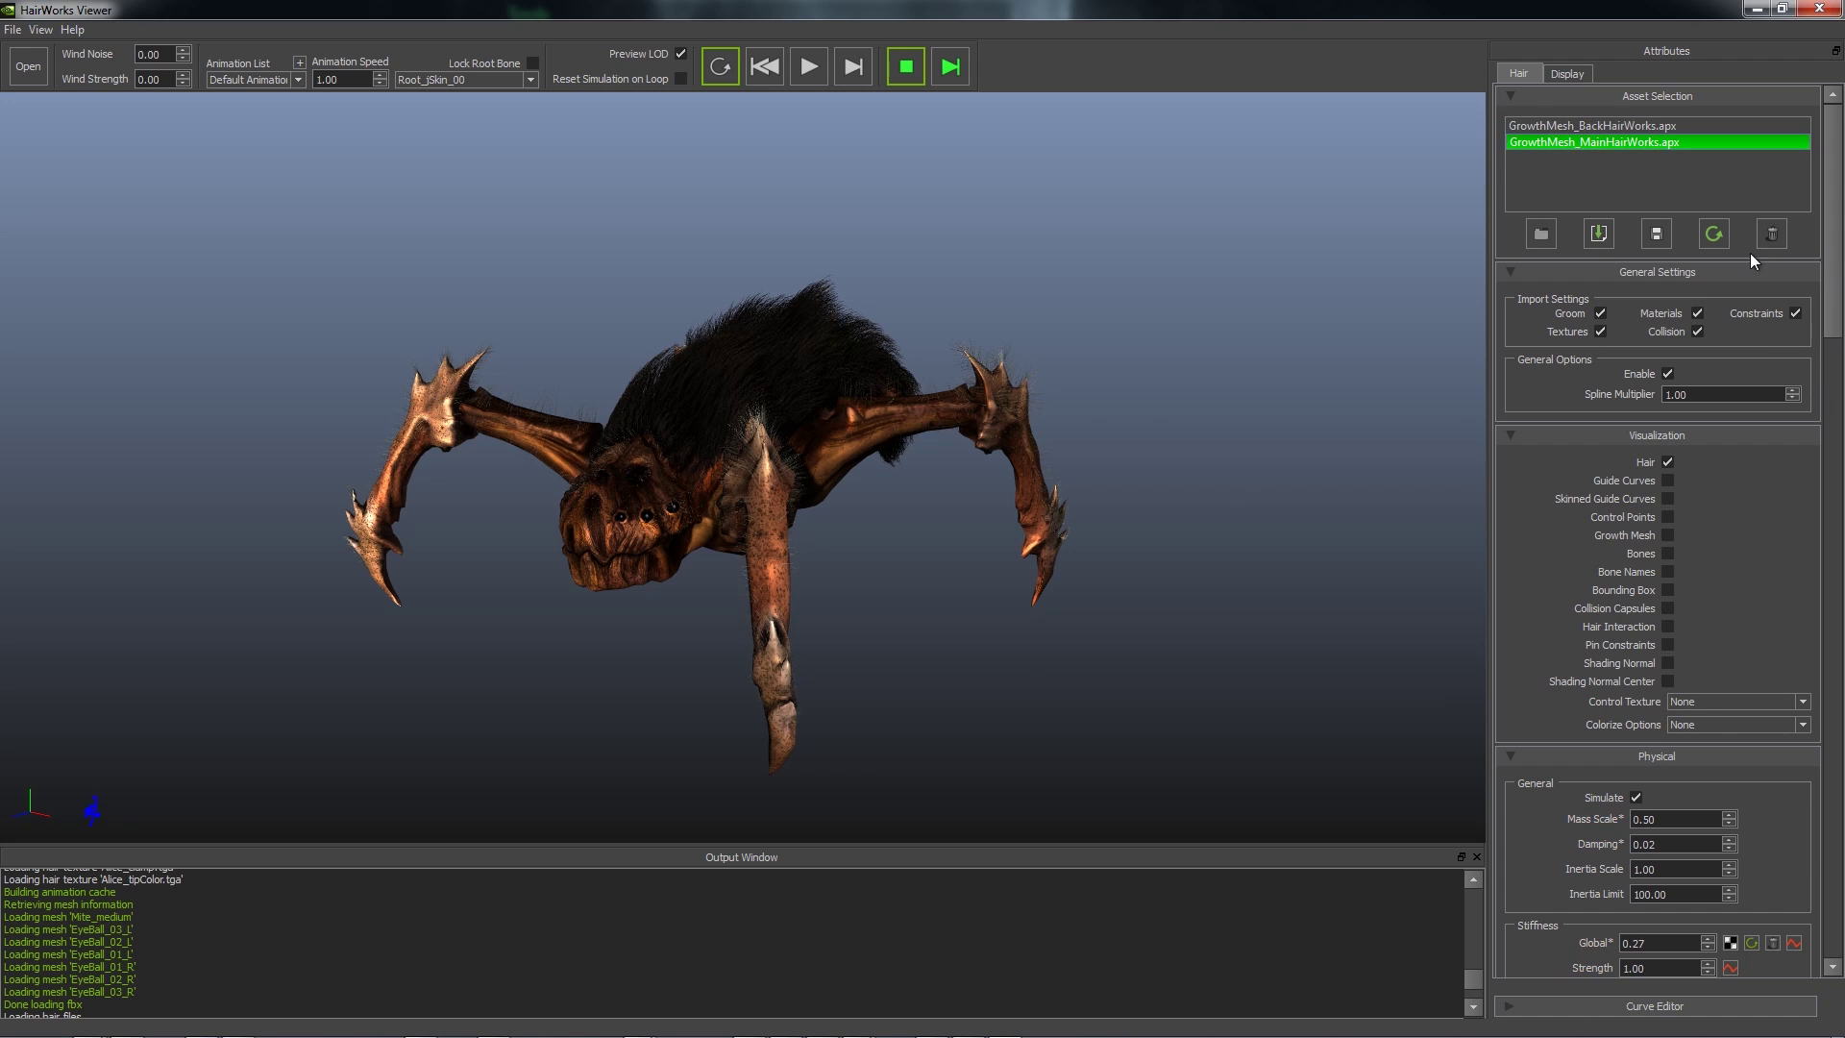
Preview the guide curves and skinned guide curves of the main hair asset, then hide both.
{"action": "left_click", "coordinate": [1667, 483]}
{"action": "left_click", "coordinate": [1668, 499]}
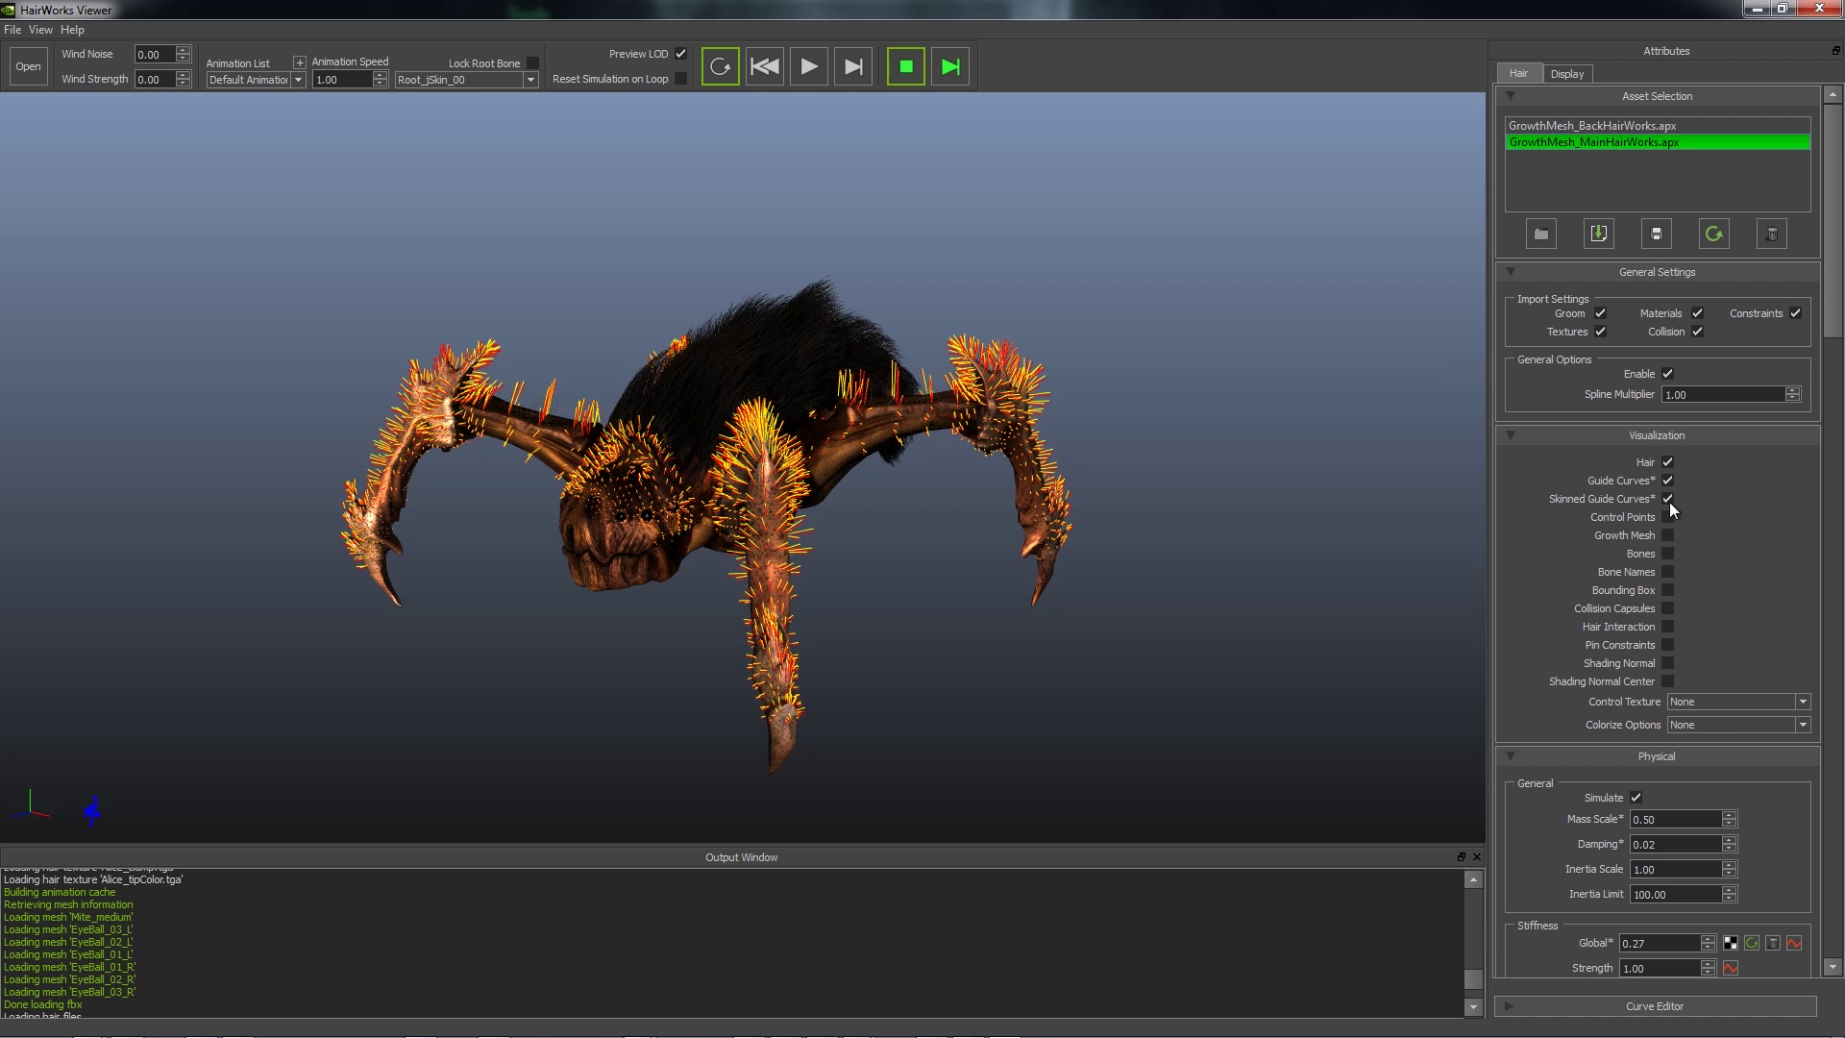
{"action": "left_click", "coordinate": [1668, 500]}
{"action": "left_click", "coordinate": [1668, 481]}
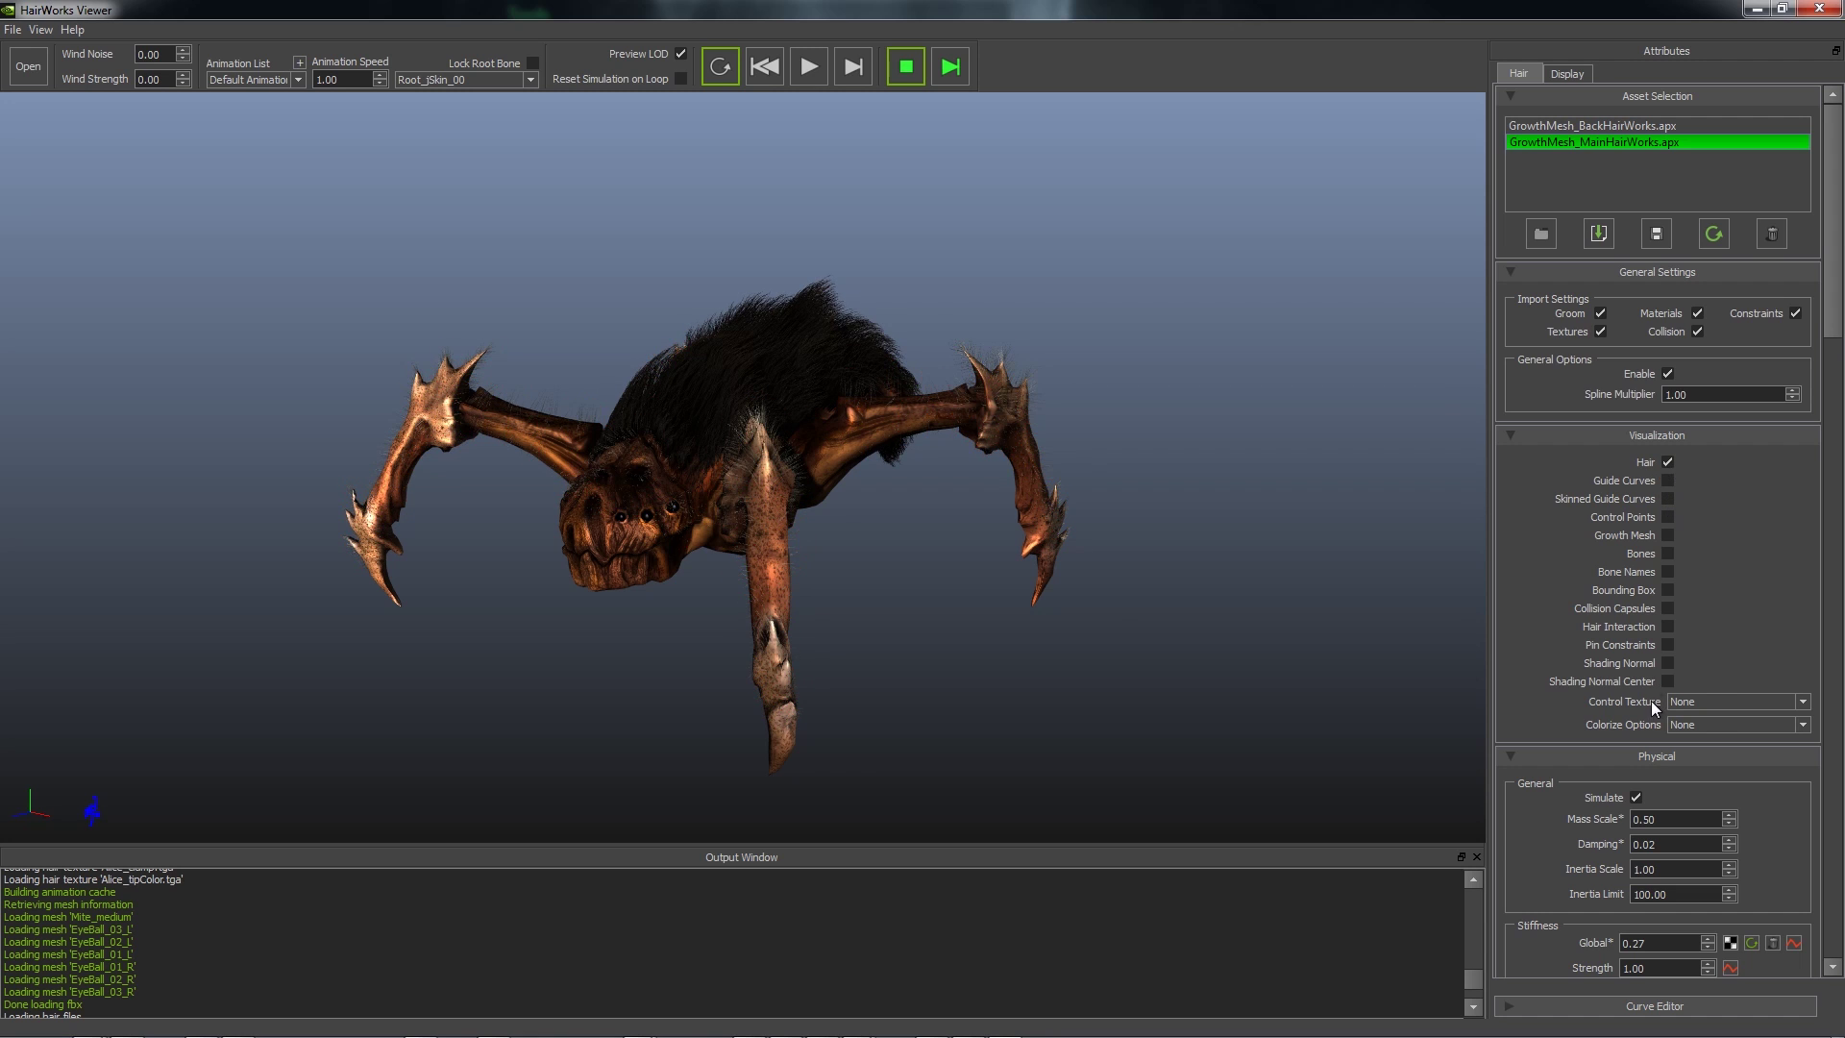
Preview the main hair asset with the Normal colorize option, then set the option back to None.
{"action": "left_click", "coordinate": [1704, 727]}
{"action": "left_click", "coordinate": [1706, 772]}
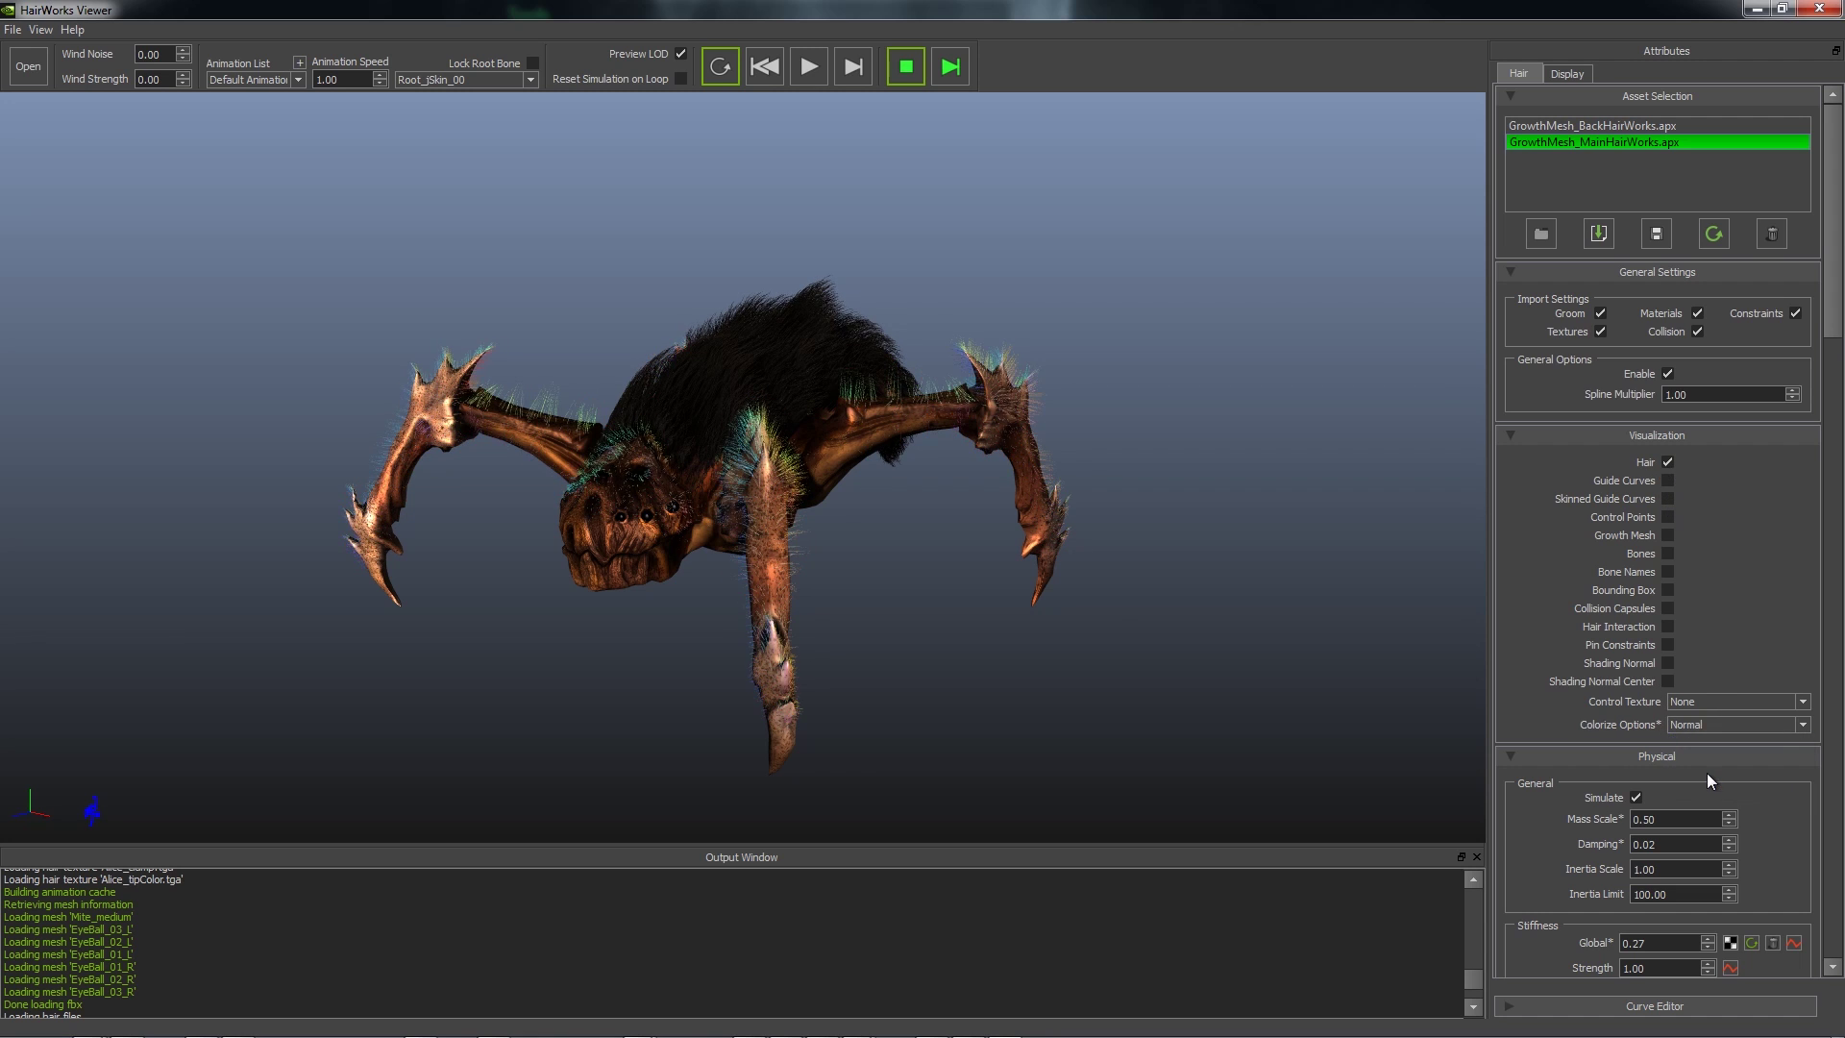
{"action": "left_click", "coordinate": [1697, 725]}
{"action": "left_click", "coordinate": [1700, 740]}
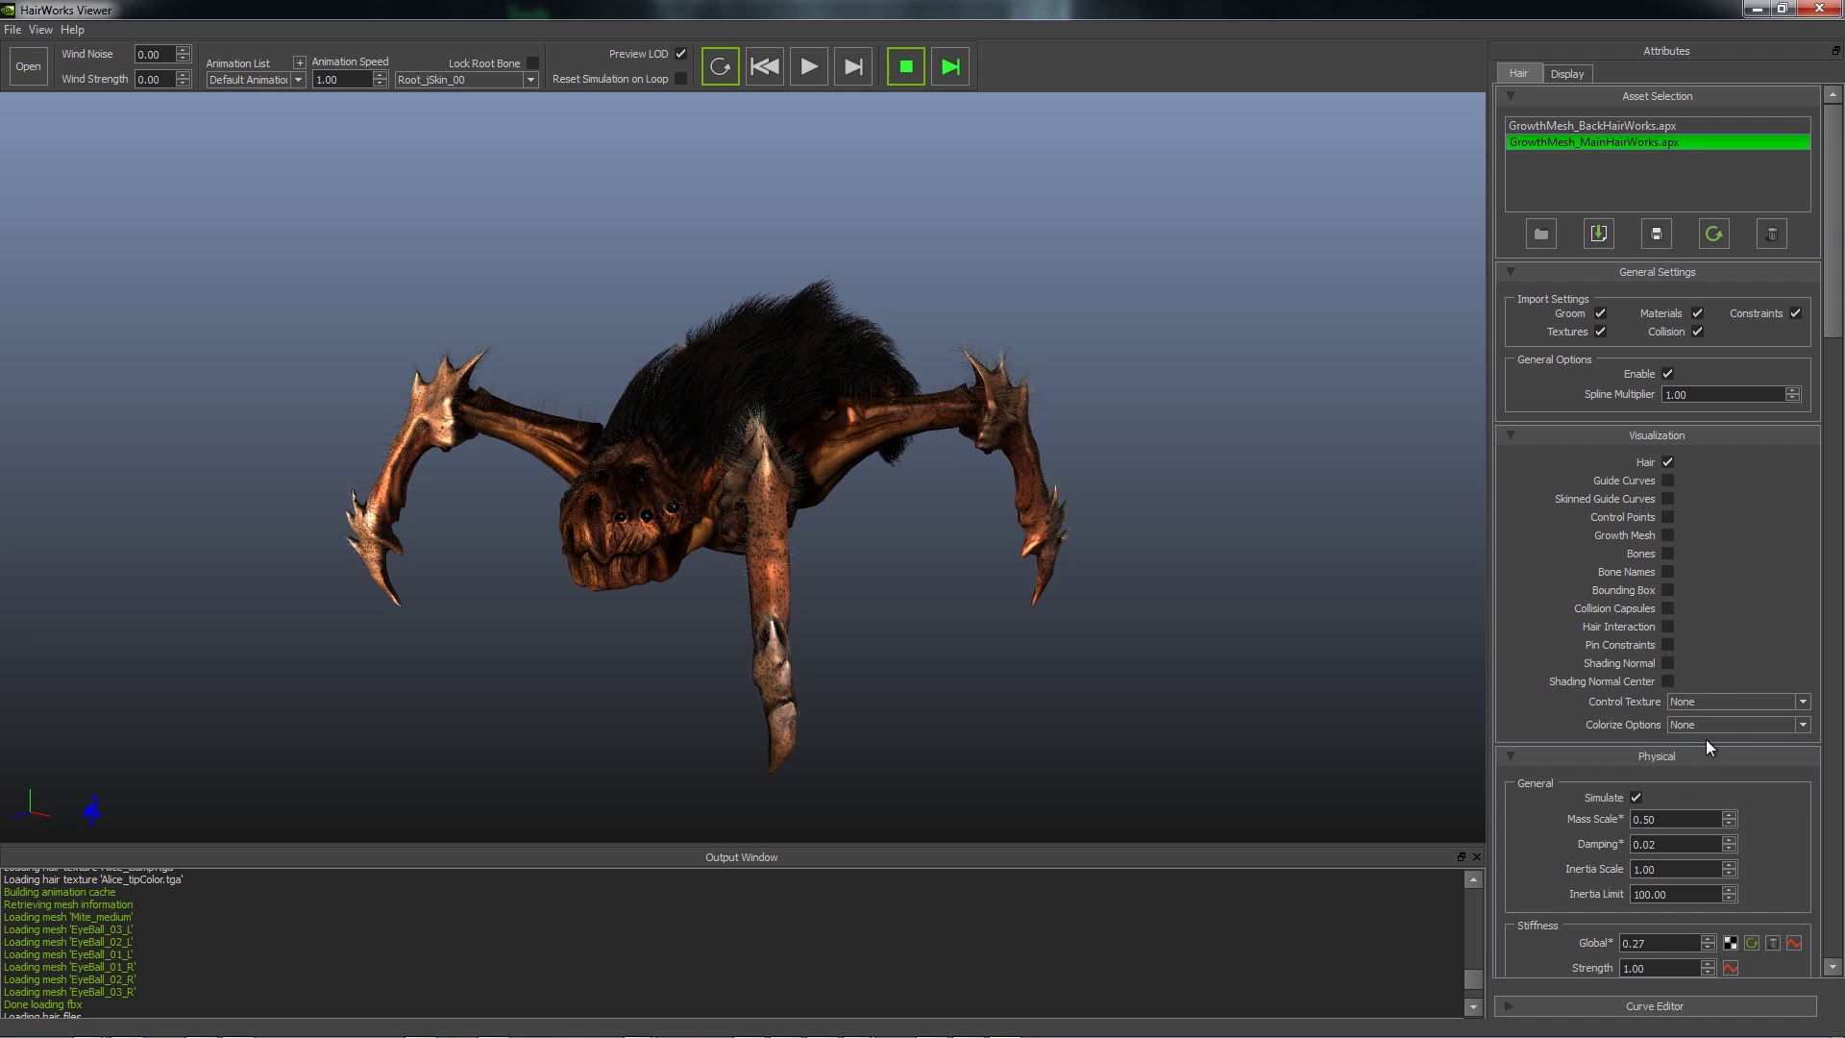
Examine which physical and style attributes differ between the two hair assets.
{"action": "left_click_drag", "start_coordinate": [1835, 288], "coordinate": [1841, 429]}
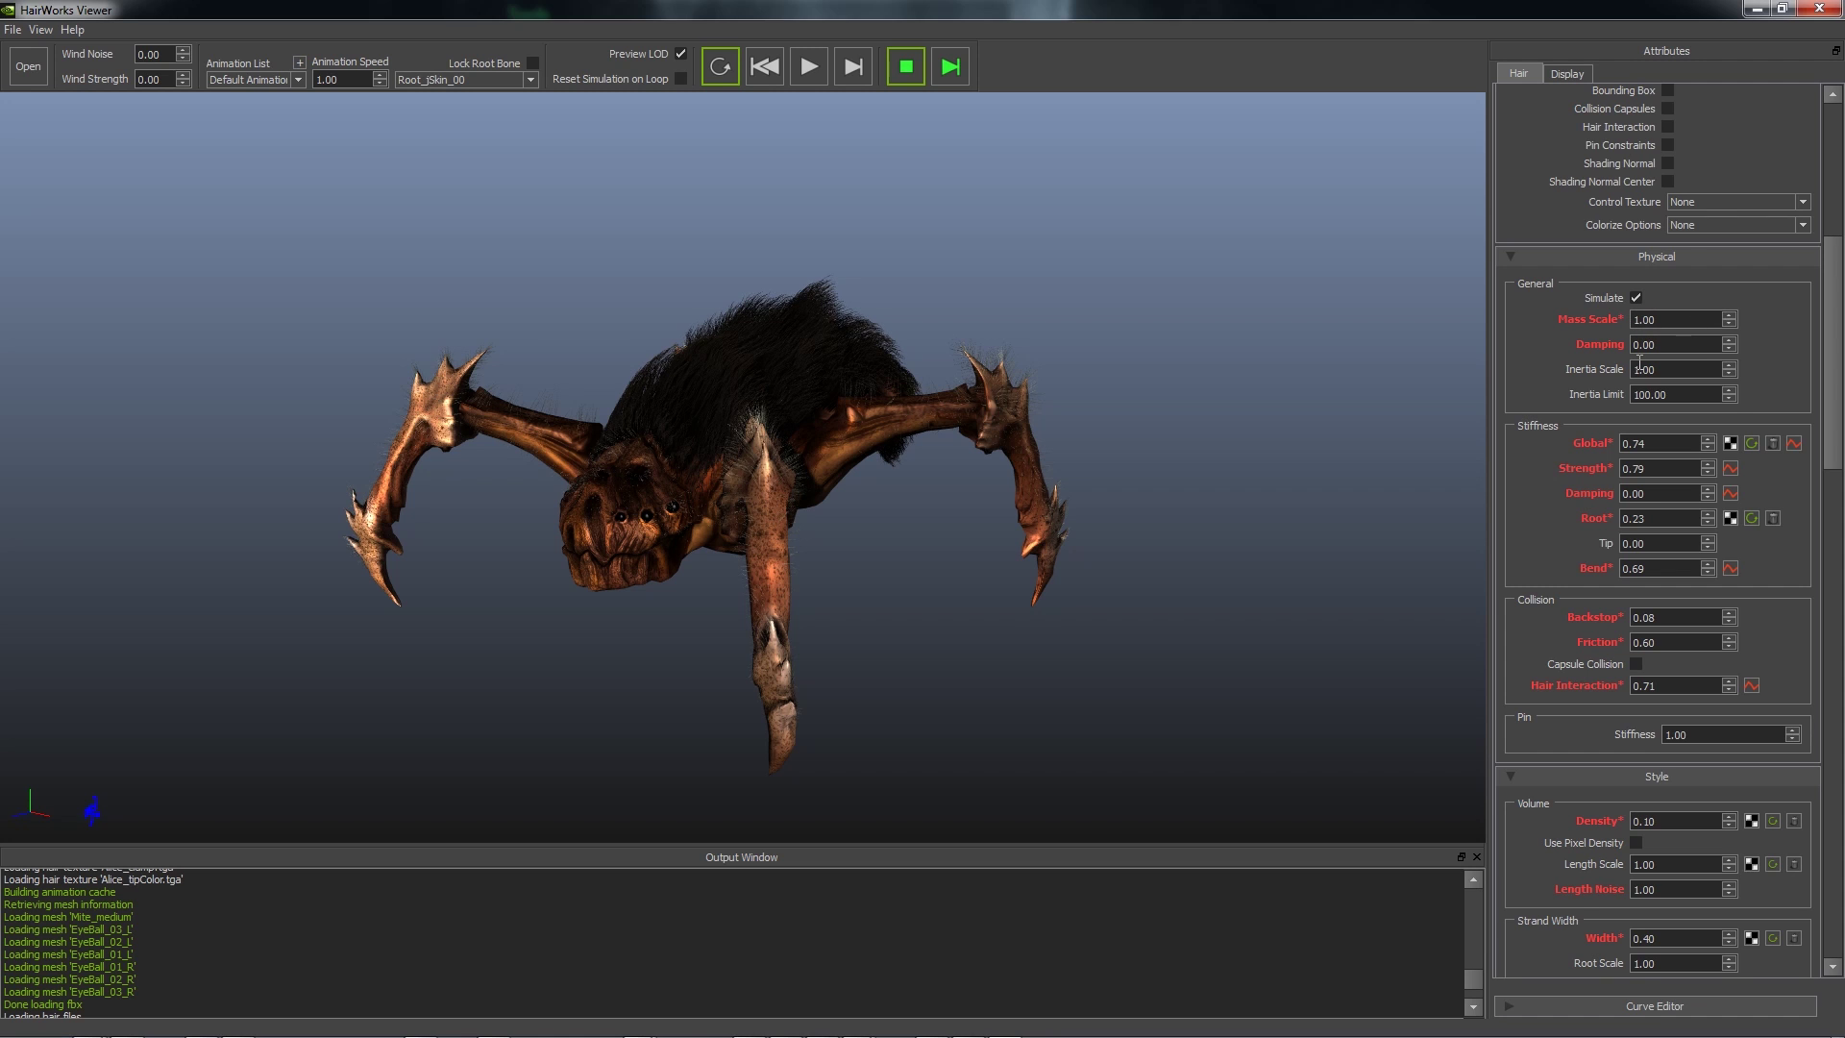
{"action": "left_click_drag", "start_coordinate": [1830, 288], "coordinate": [1837, 130]}
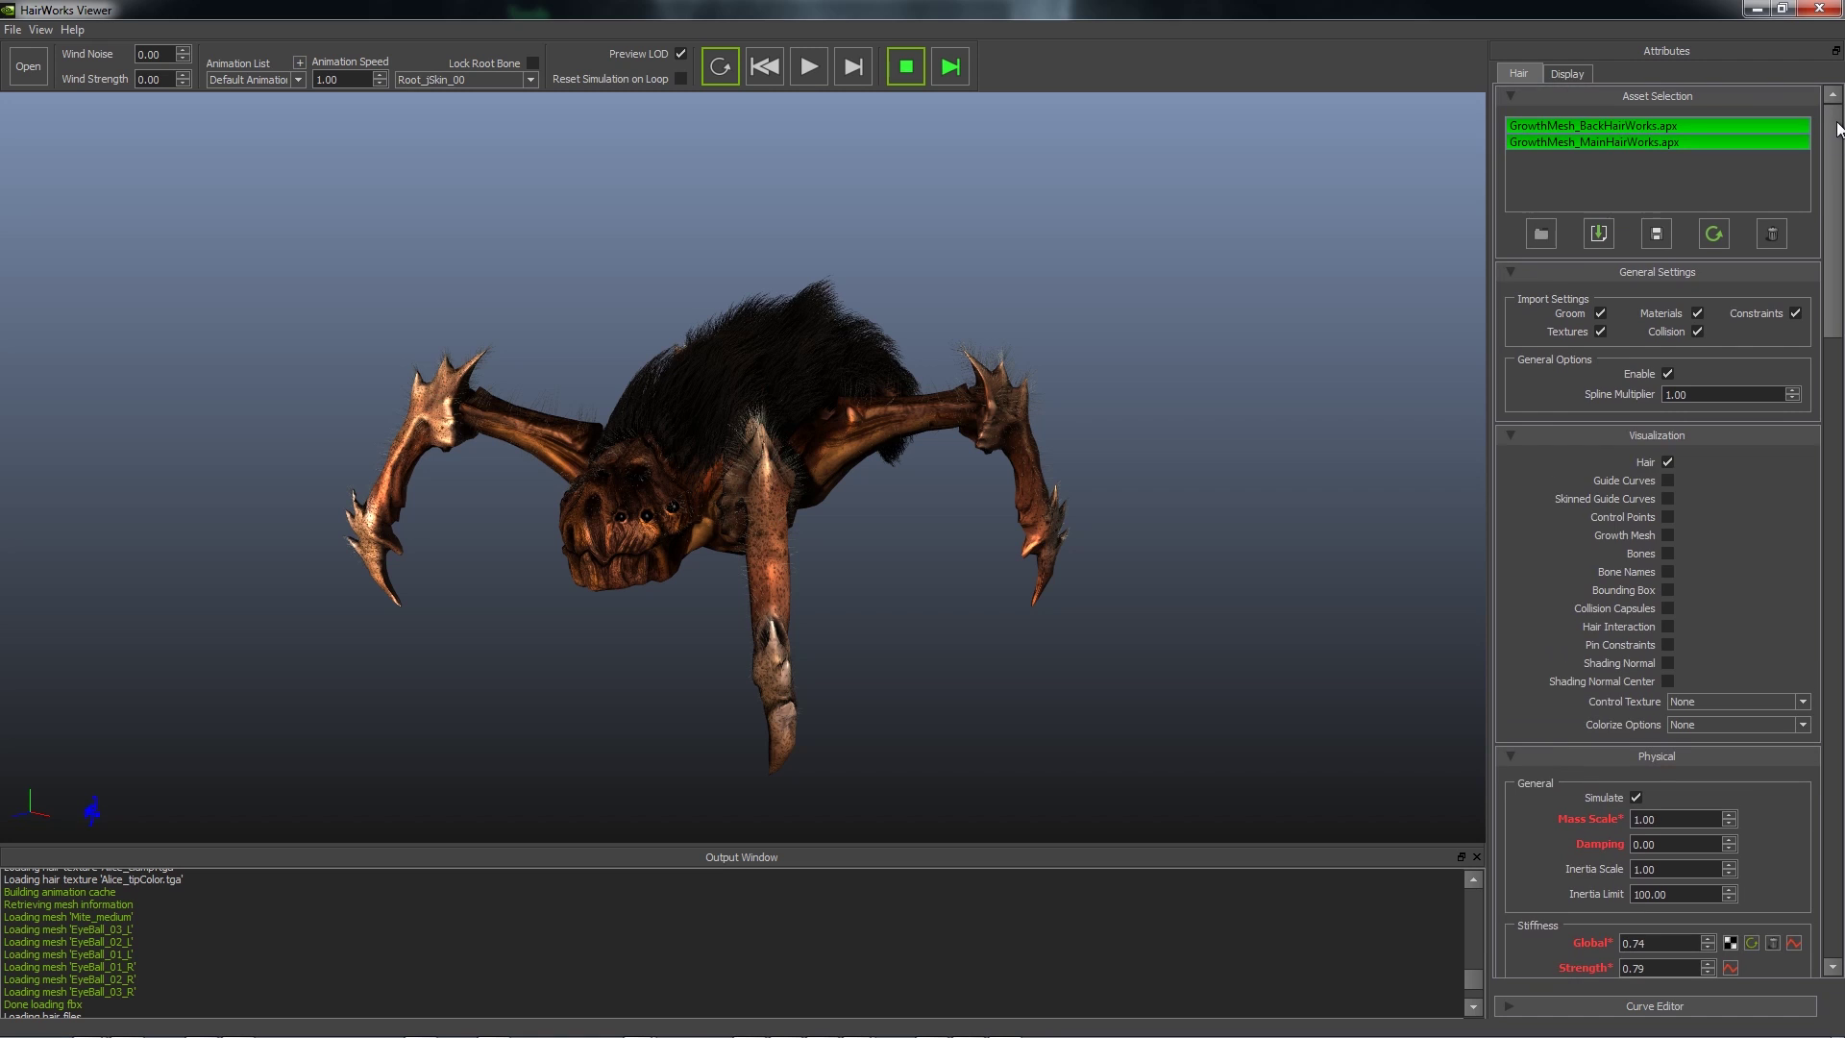
Show the display settings and check the available navigation styles, keeping Maya.
{"action": "left_click", "coordinate": [1567, 74]}
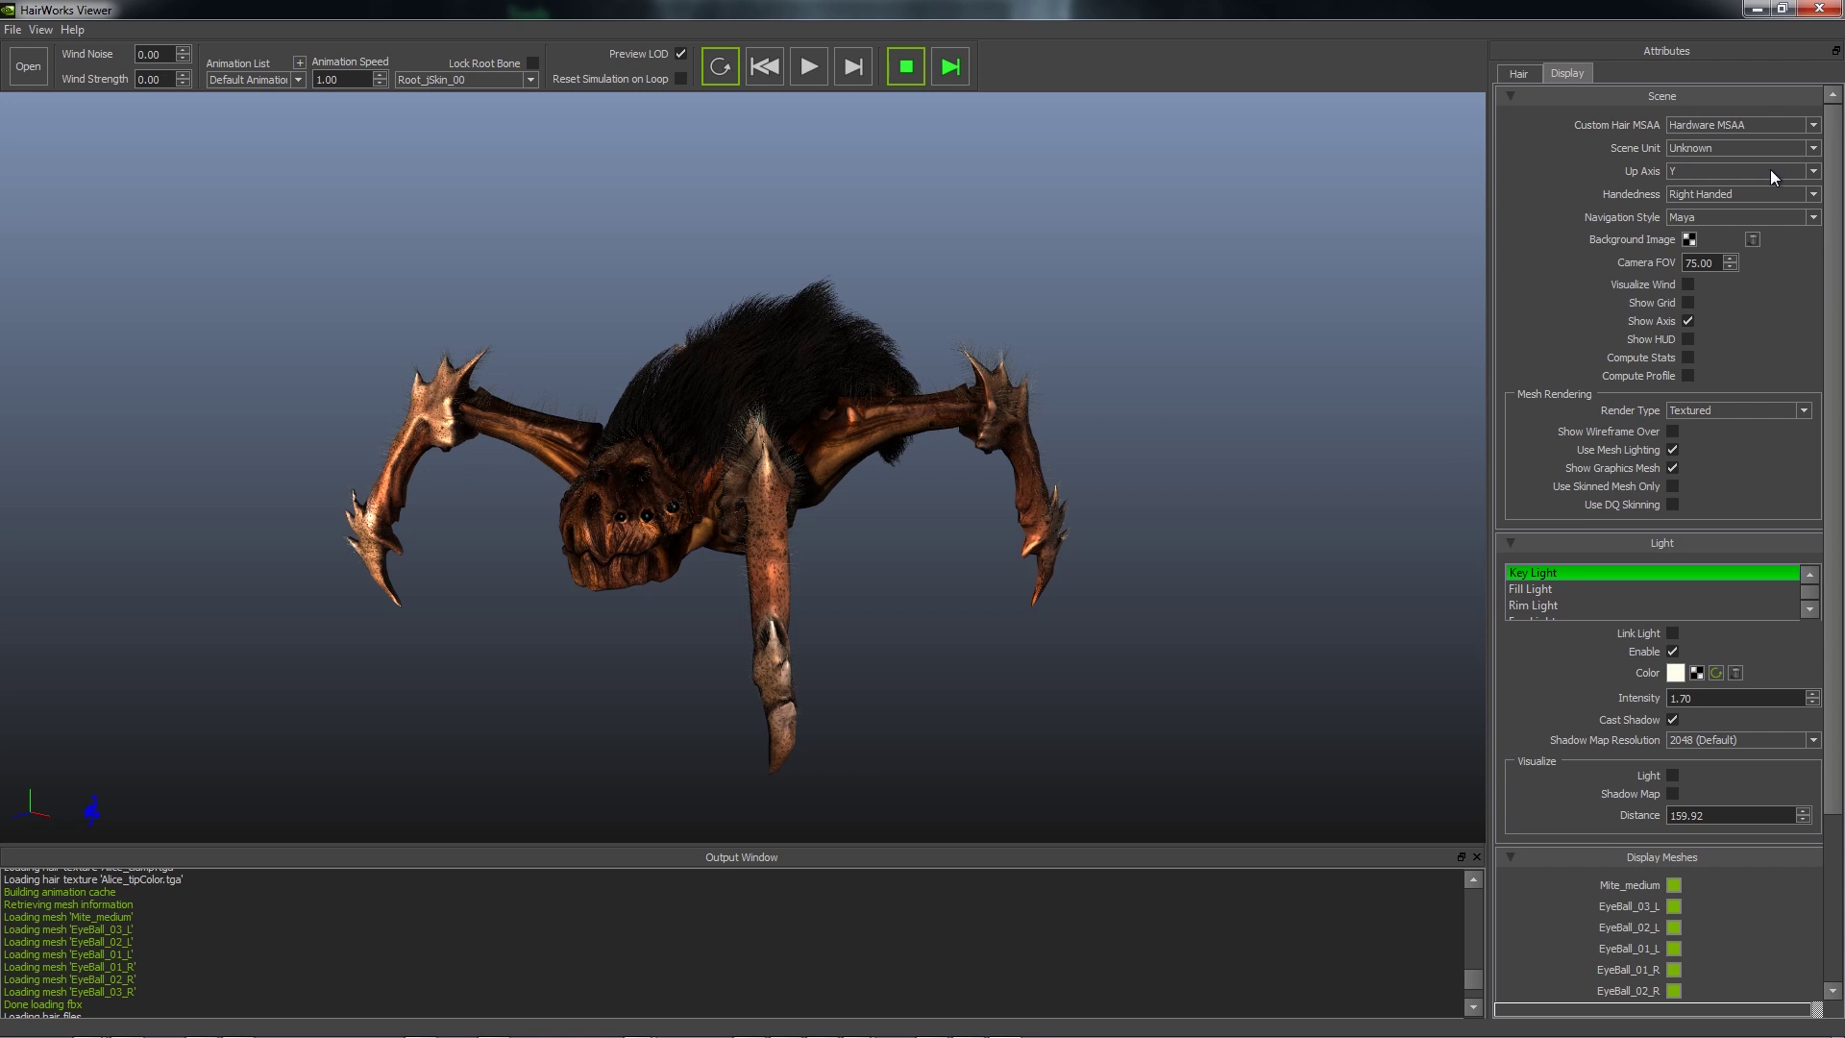
{"action": "left_click", "coordinate": [1795, 215]}
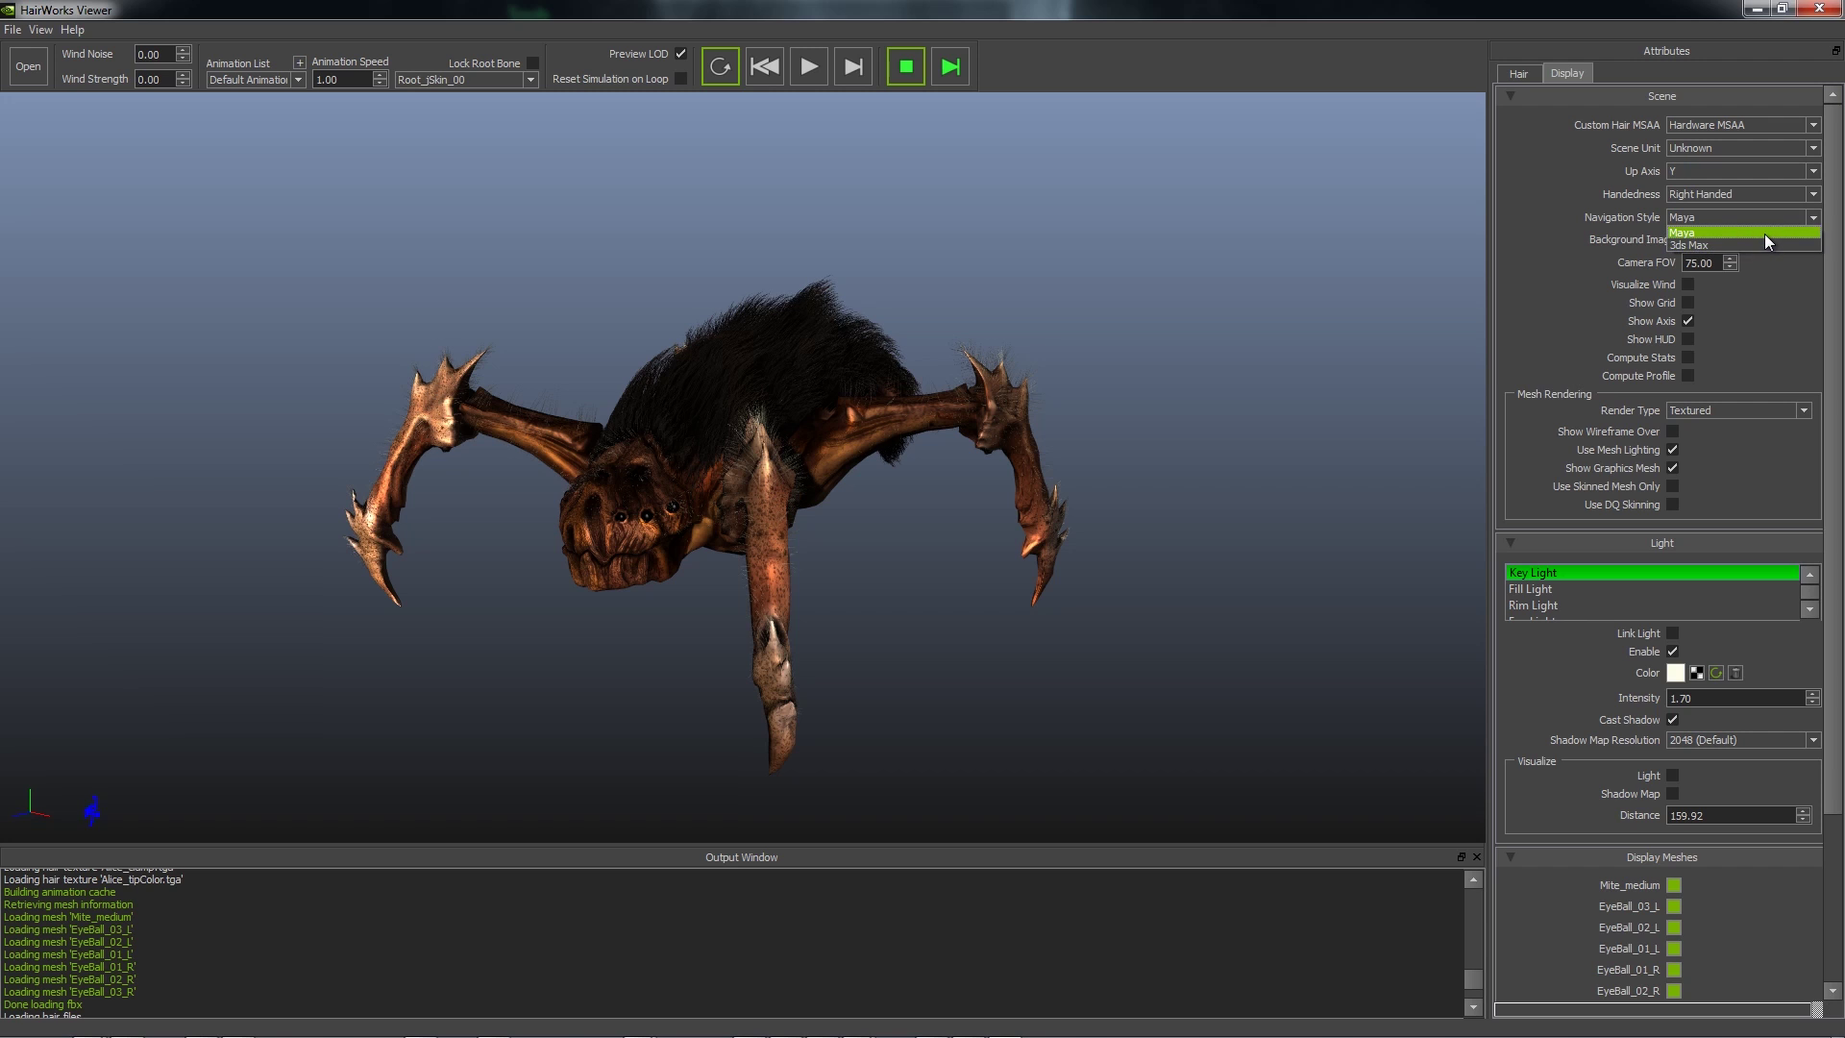
{"action": "left_click", "coordinate": [1839, 298]}
Show the HUD in the viewport and enable its computed stats and computed profile.
{"action": "scroll", "coordinate": [1772, 315], "scroll_direction": "down", "scroll_amount": 1}
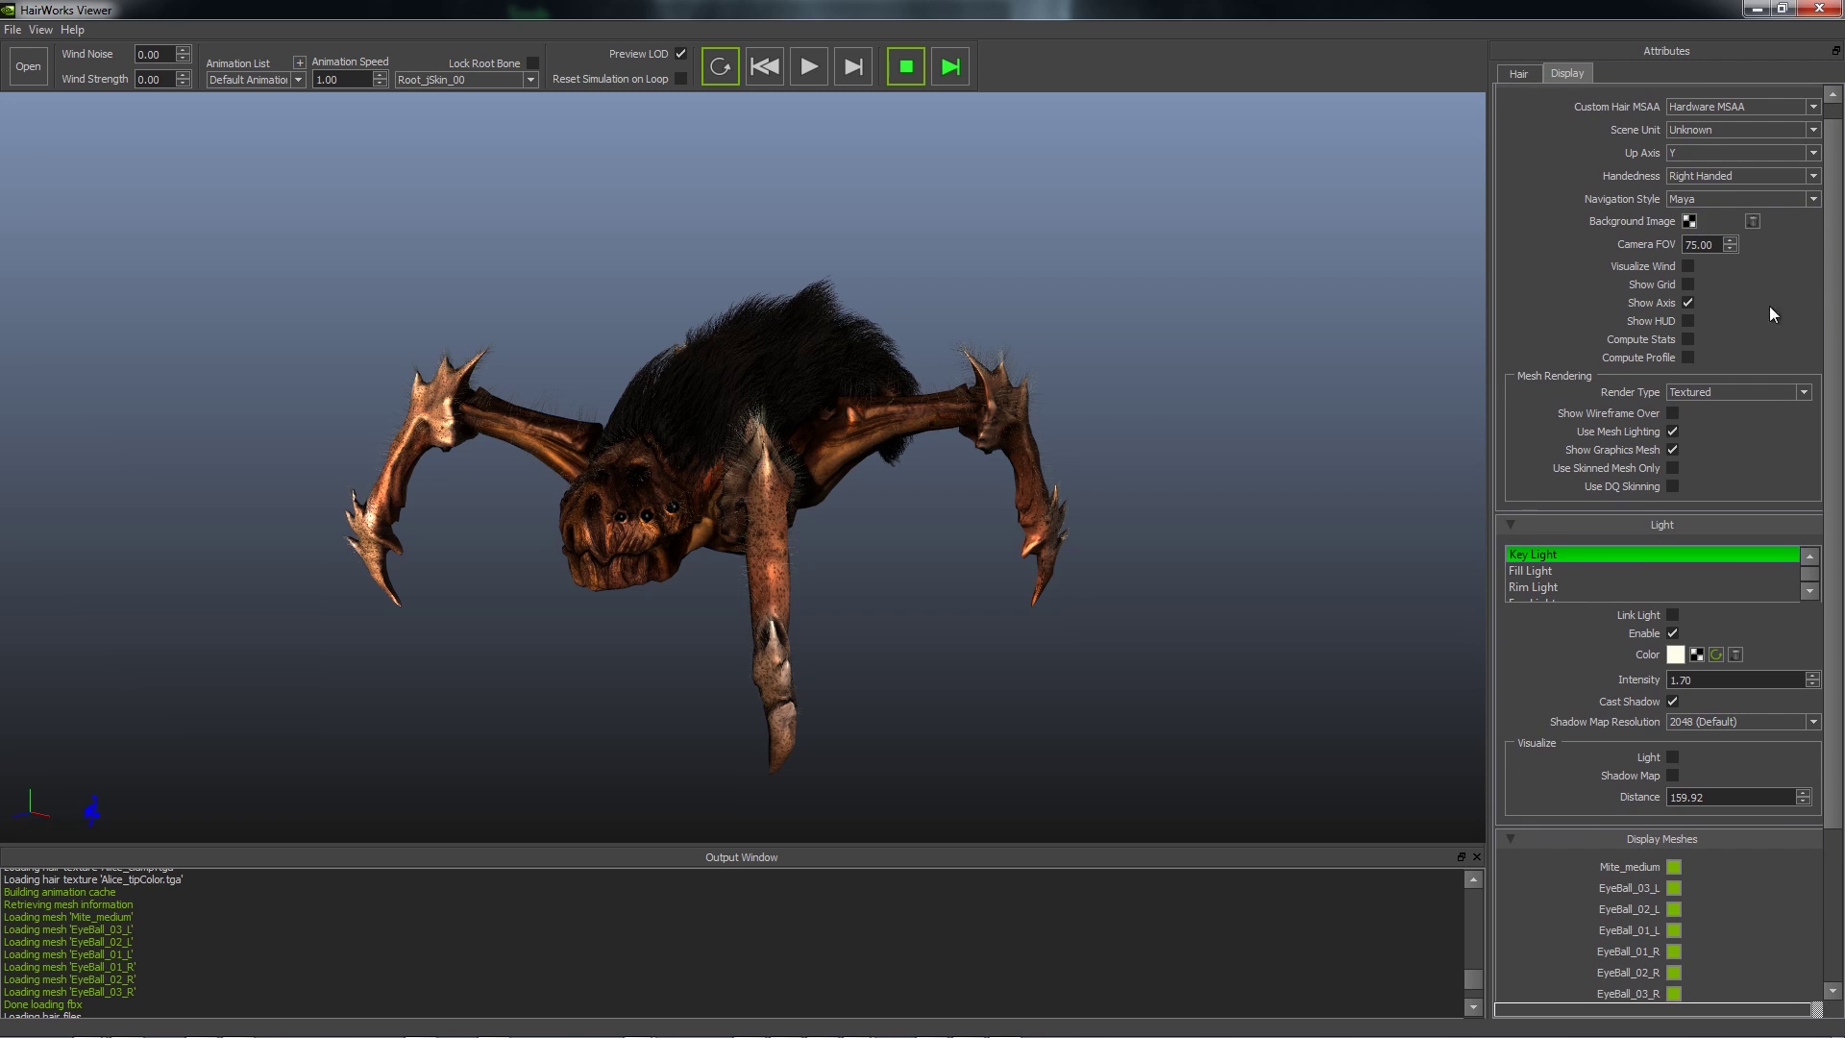
{"action": "left_click", "coordinate": [1688, 322]}
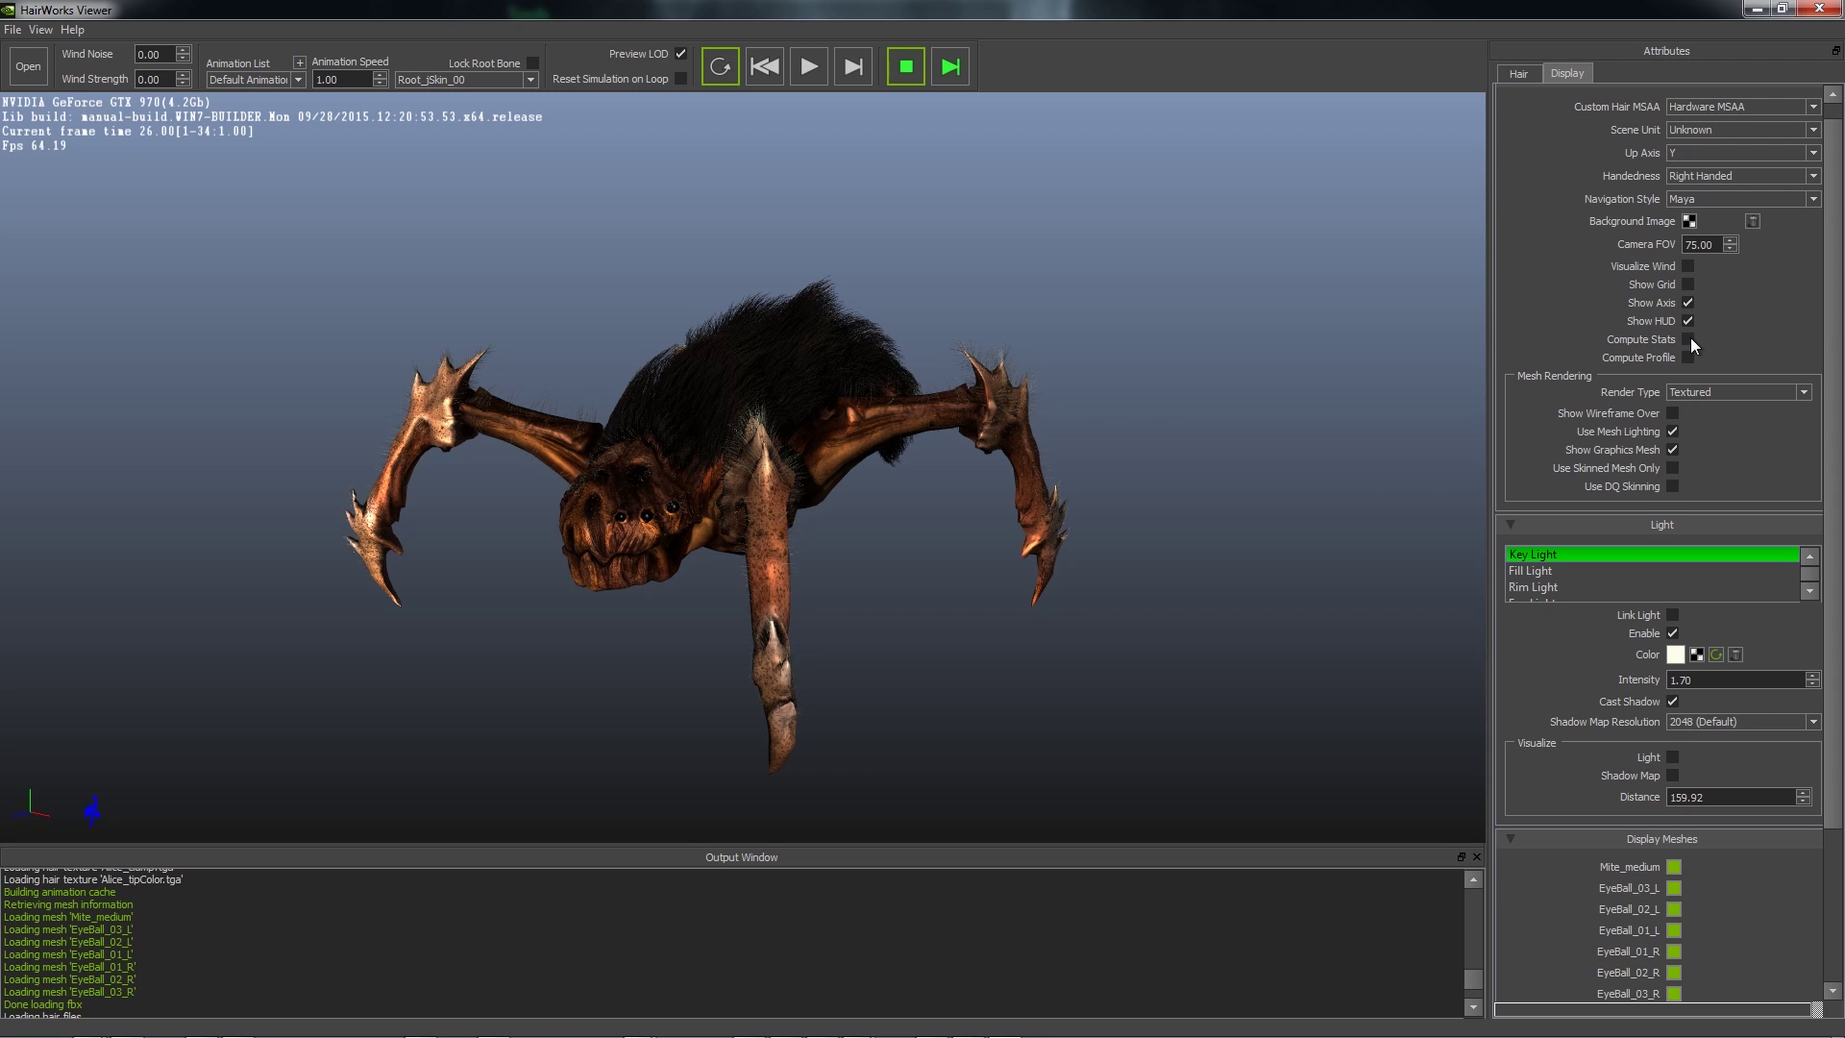
{"action": "left_click", "coordinate": [1688, 340]}
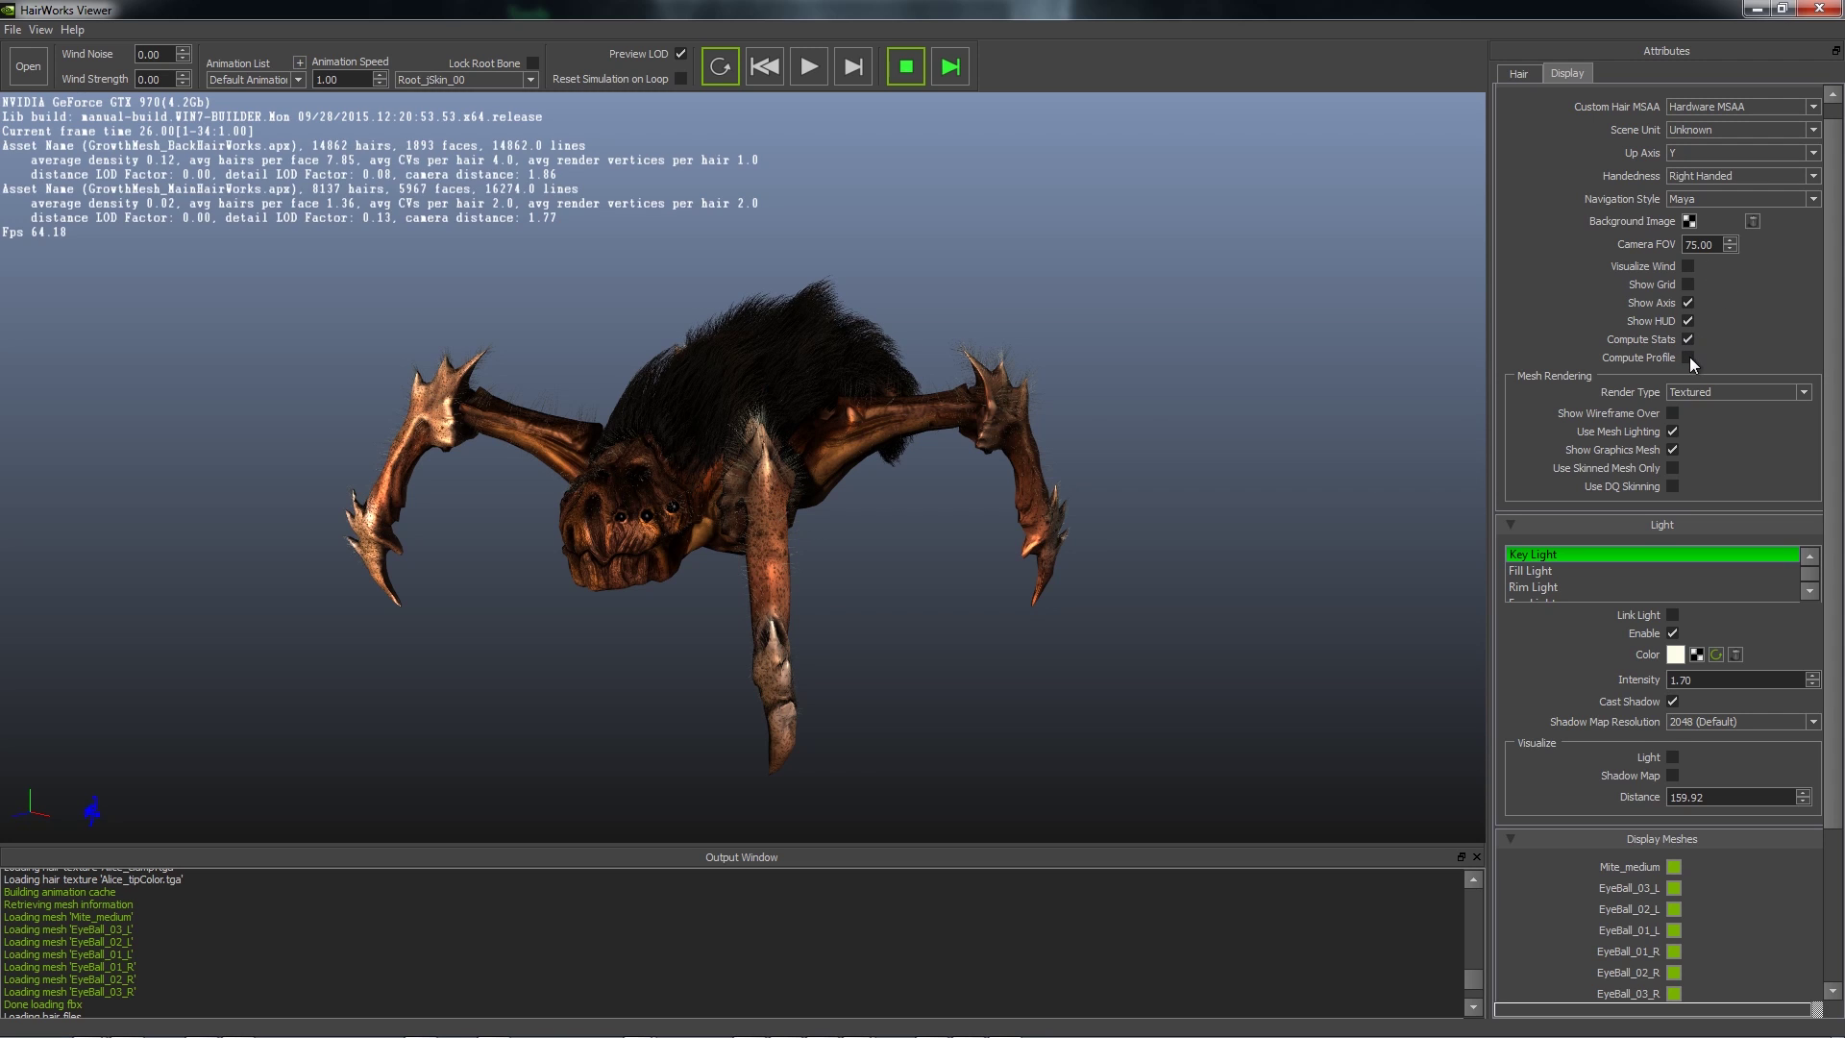
{"action": "left_click", "coordinate": [1688, 358]}
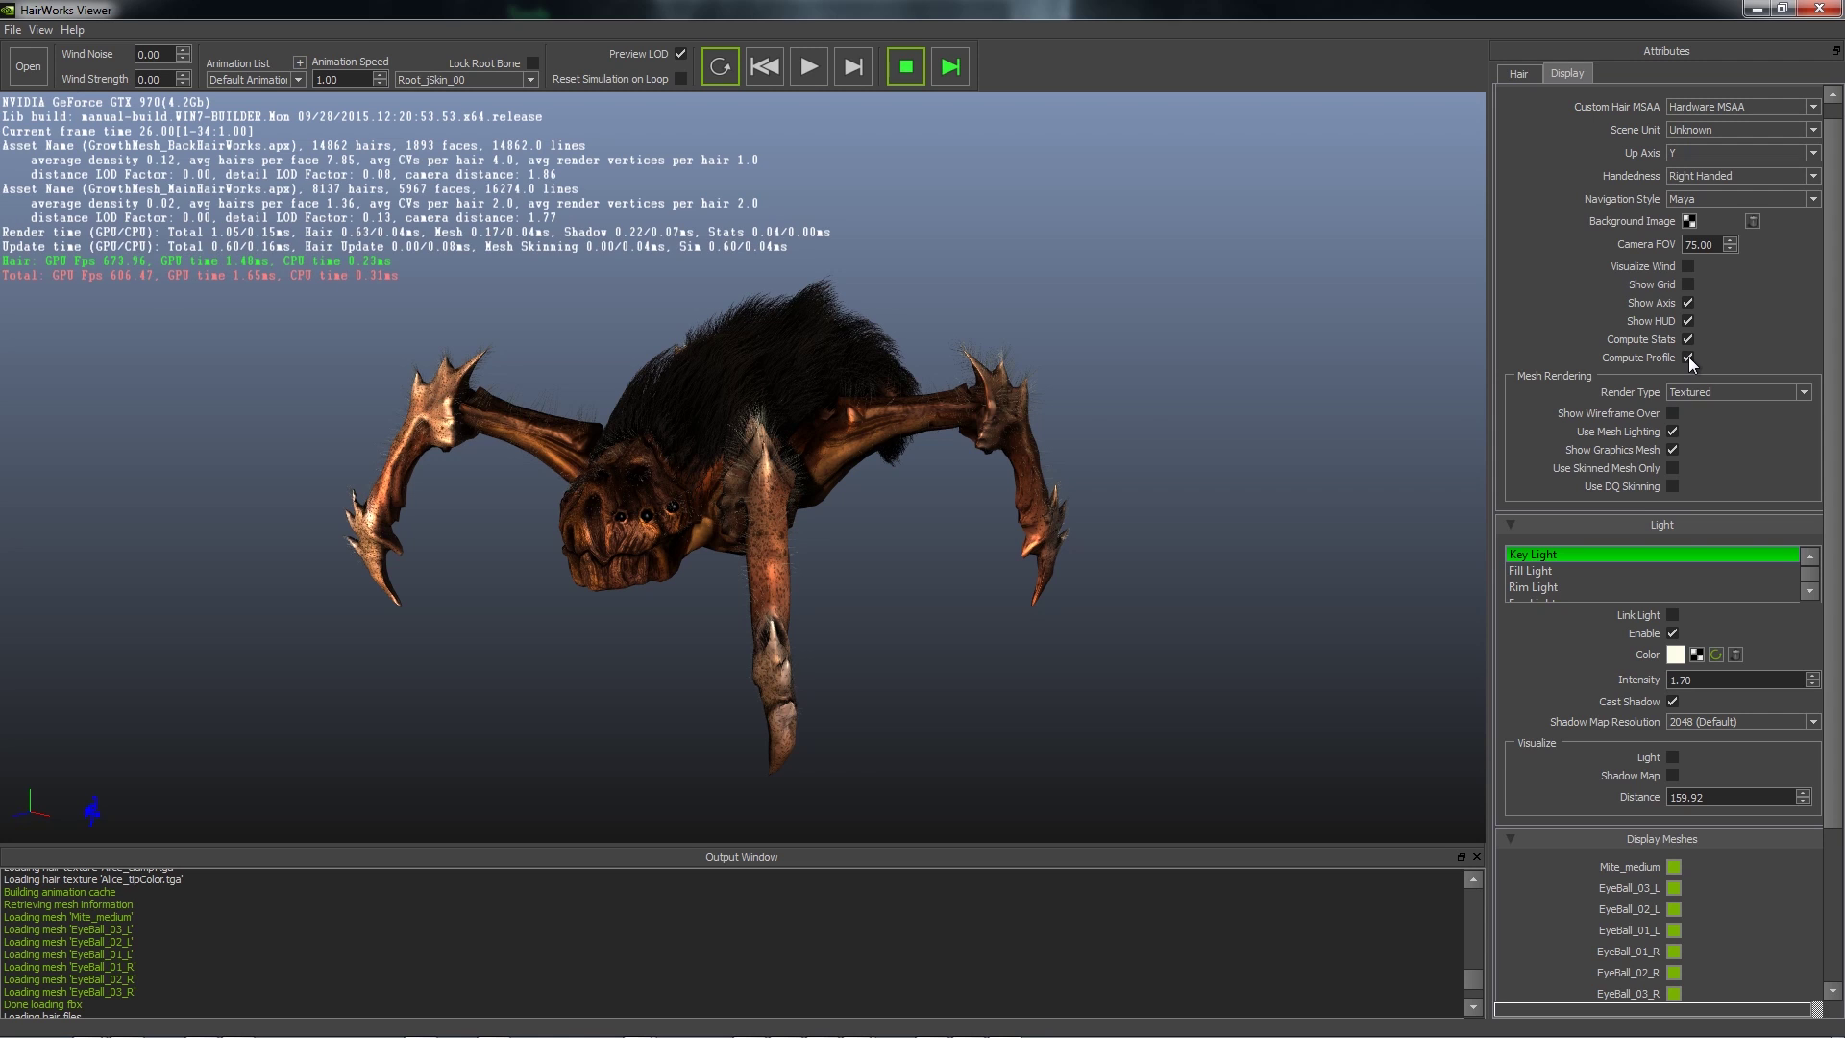
Turn off the profile computation and hide the HUD.
{"action": "left_click", "coordinate": [1688, 357]}
{"action": "left_click", "coordinate": [1687, 321]}
{"action": "scroll", "coordinate": [1626, 286], "scroll_direction": "down", "scroll_amount": 4}
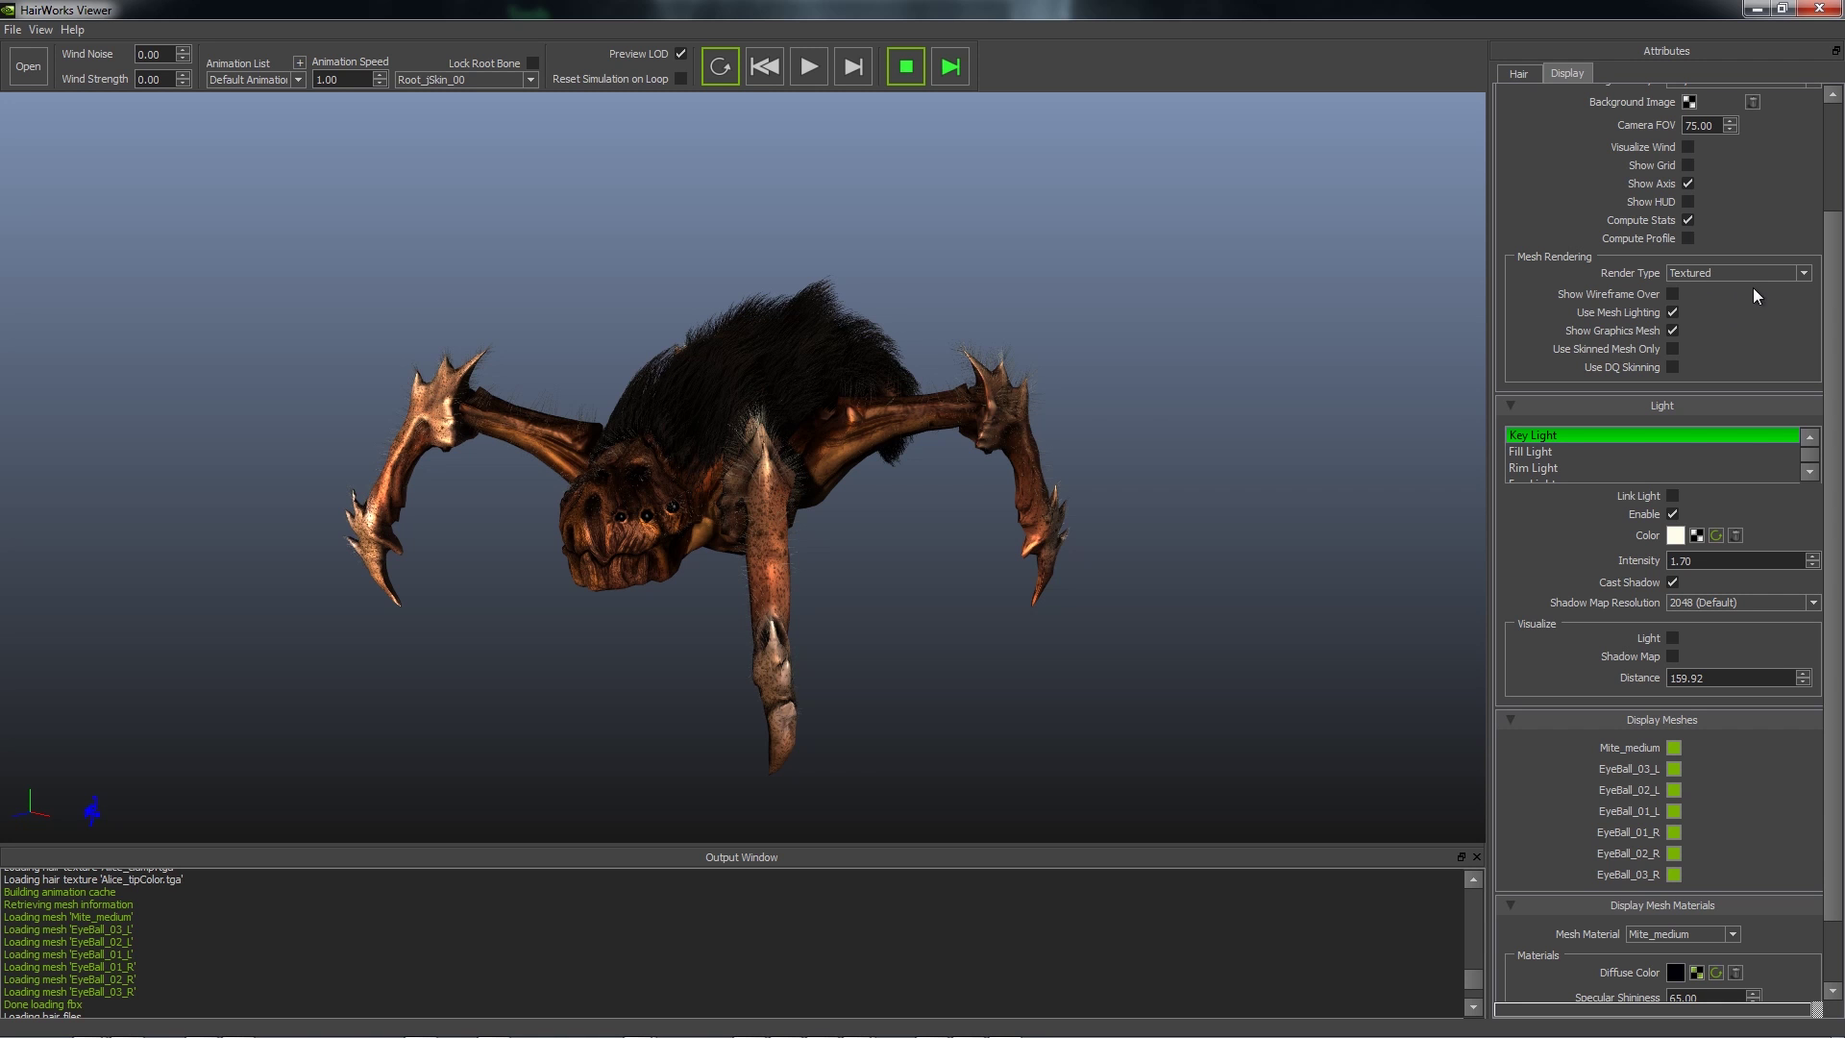
Turn on the light visualization for the Key Light so its gizmo can be seen beside the creature.
{"action": "middle_click_drag", "start_coordinate": [627, 502], "coordinate": [751, 469]}
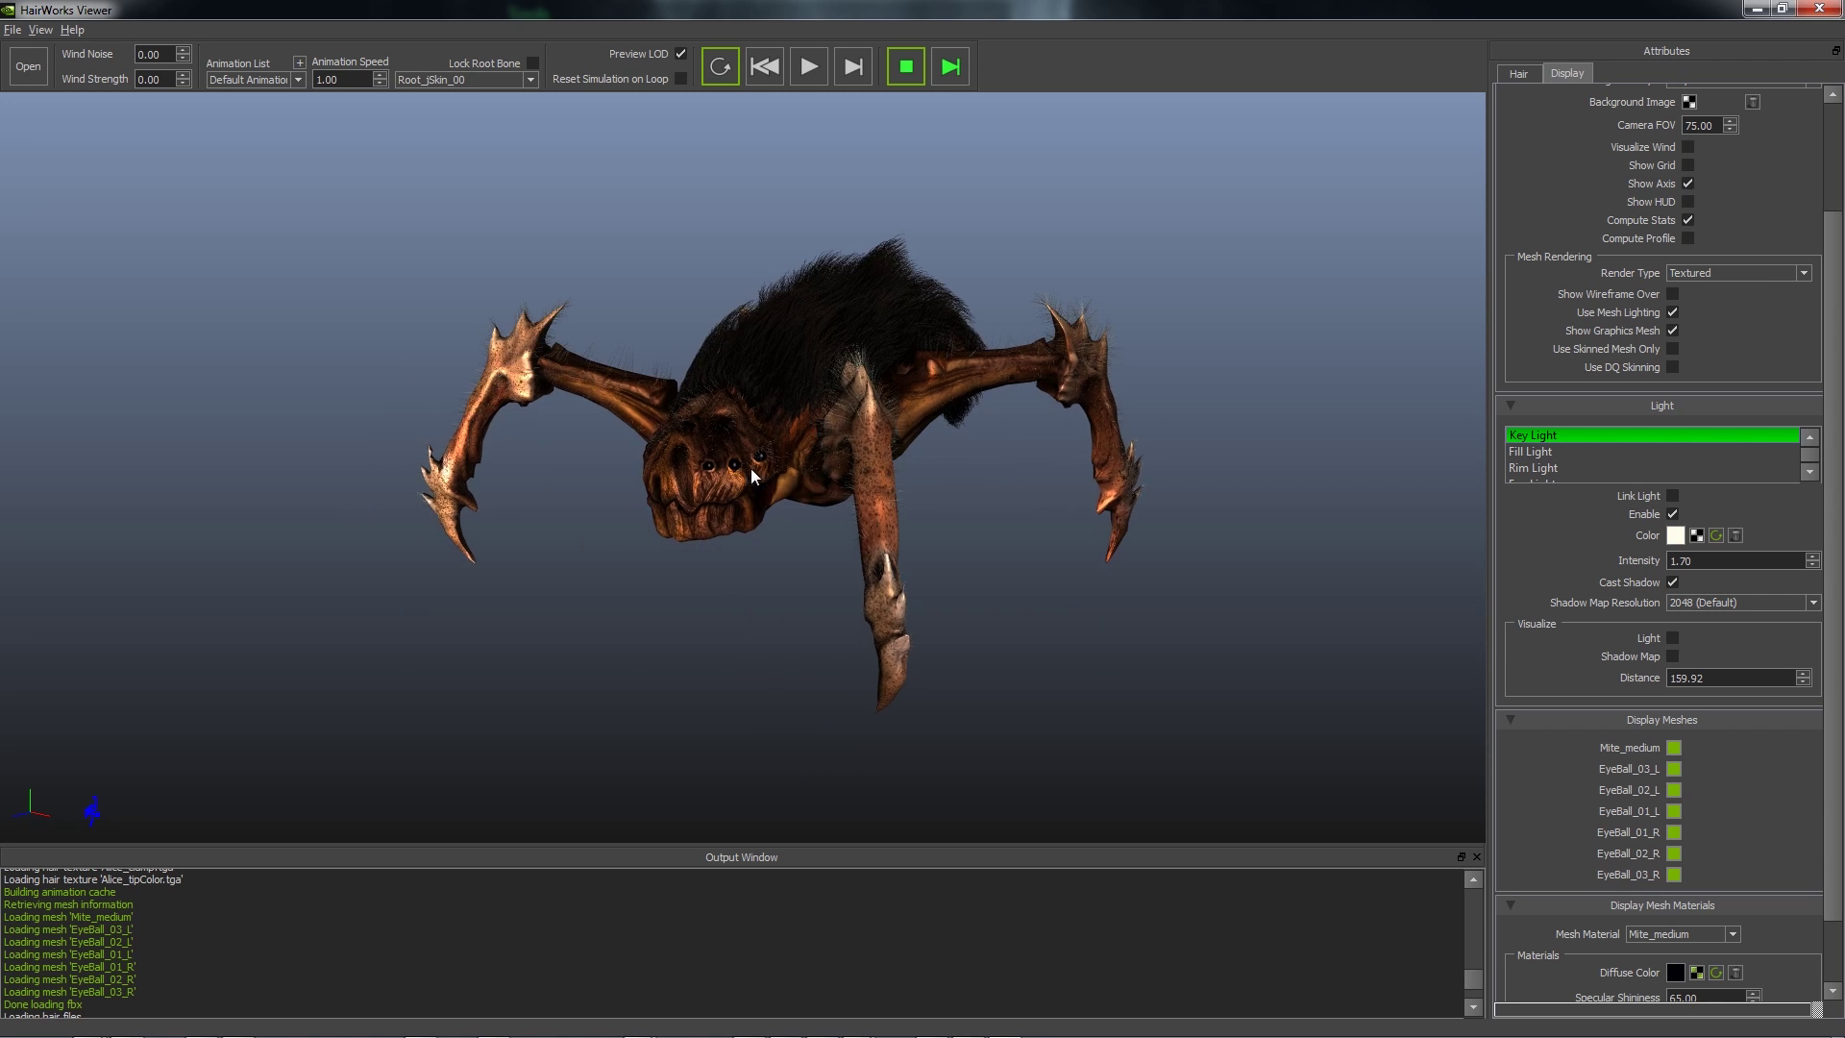
{"action": "scroll", "coordinate": [759, 451], "scroll_direction": "up", "scroll_amount": 5}
{"action": "scroll", "coordinate": [764, 437], "scroll_direction": "down", "scroll_amount": 2}
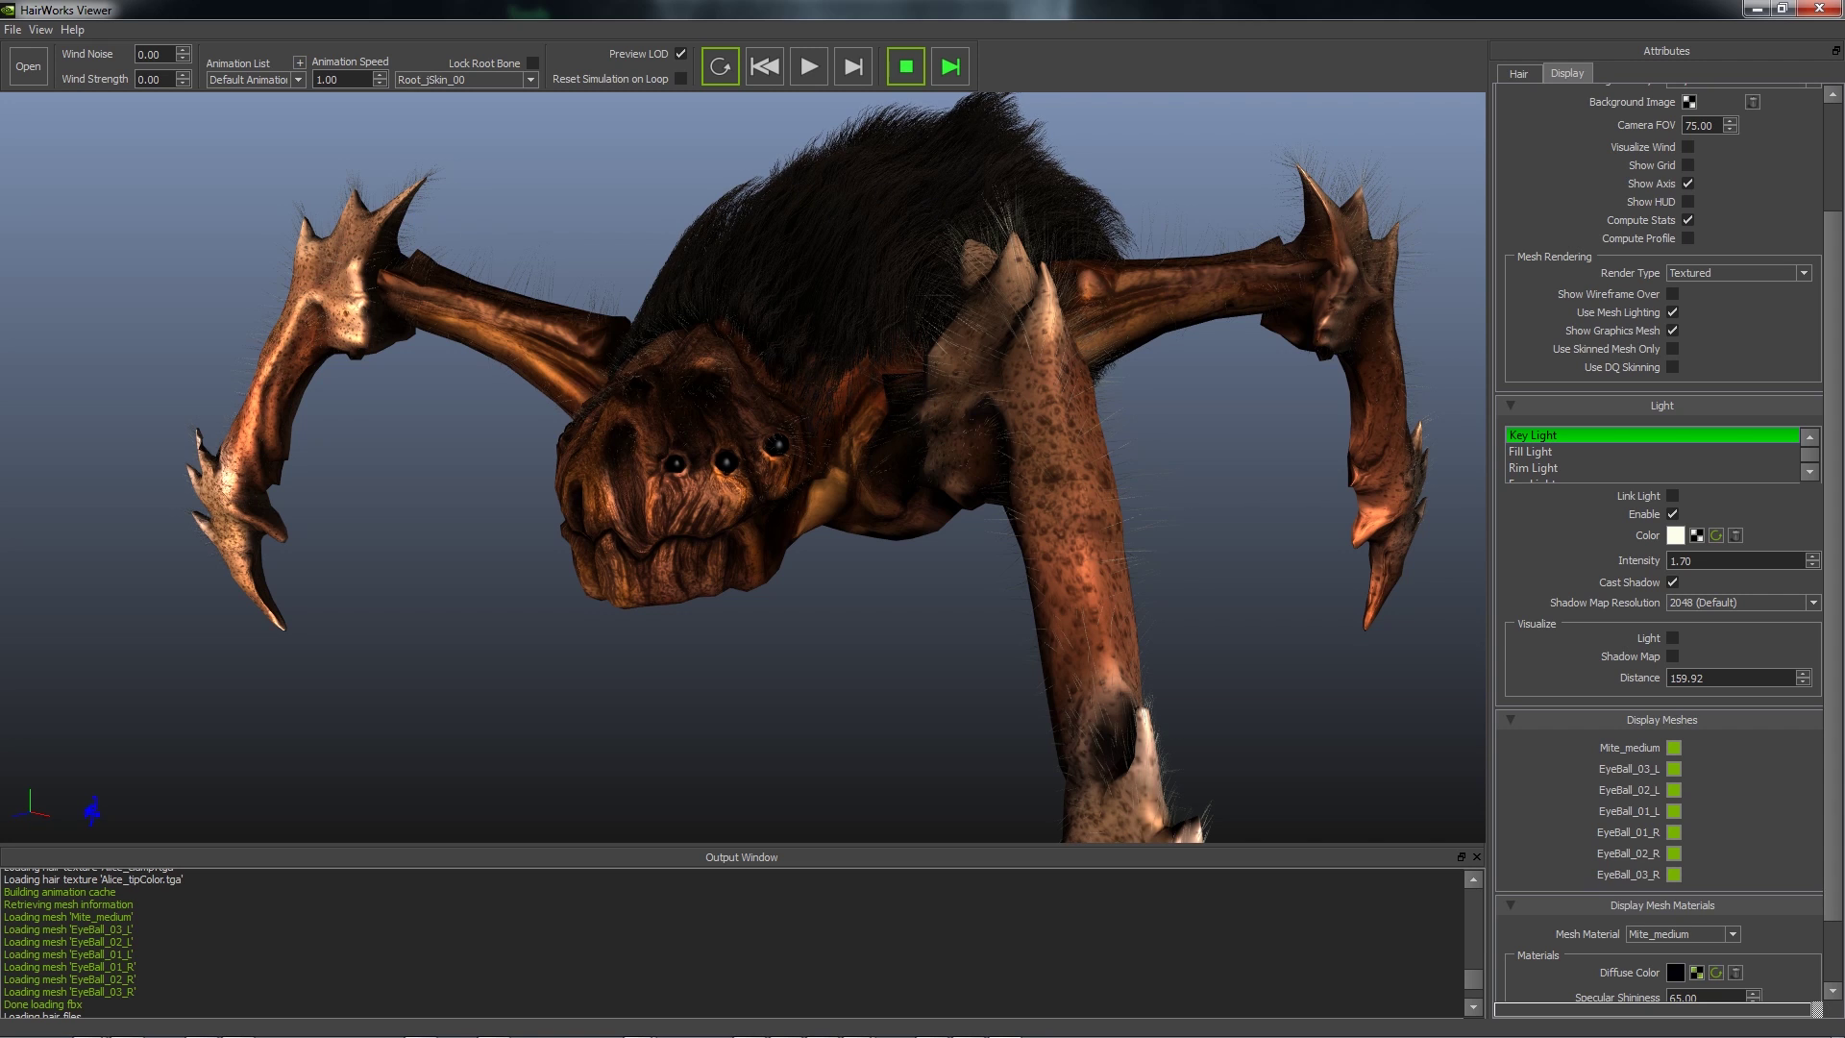
{"action": "scroll", "coordinate": [1739, 279], "scroll_direction": "down", "scroll_amount": 3}
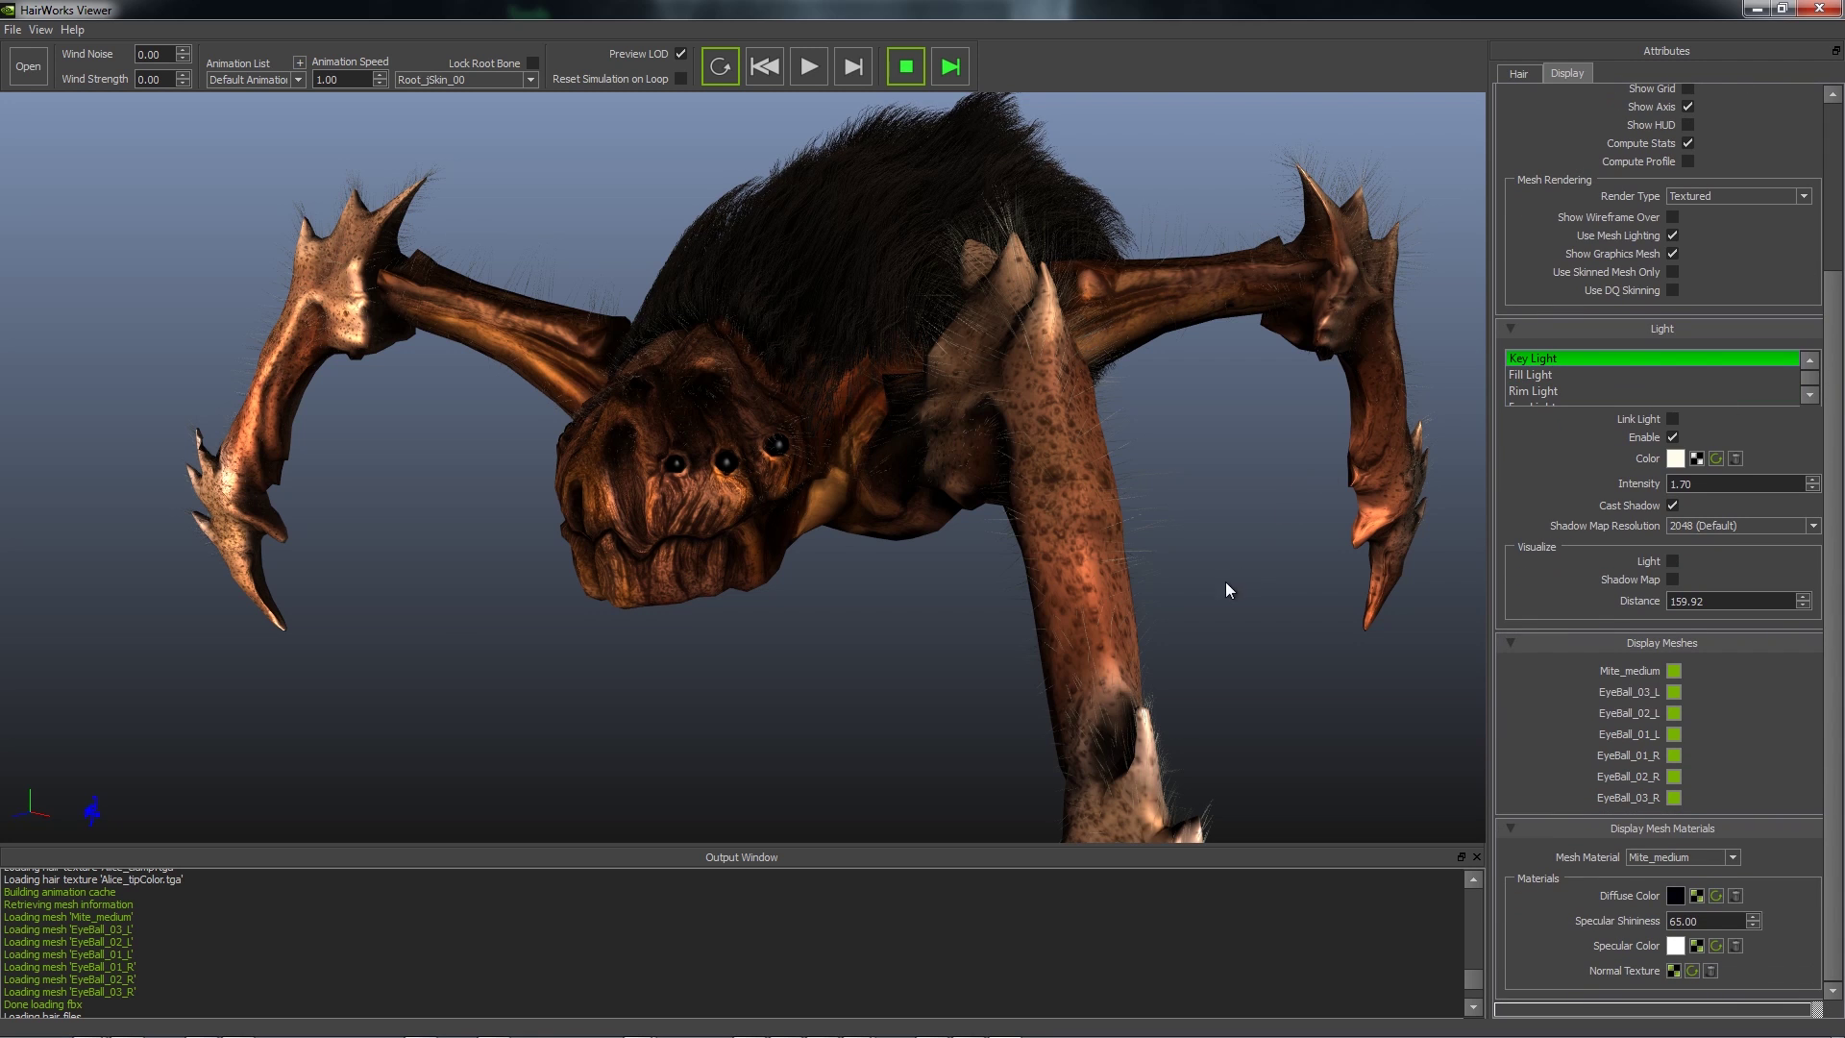
{"action": "scroll", "coordinate": [1235, 567], "scroll_direction": "down", "scroll_amount": 5}
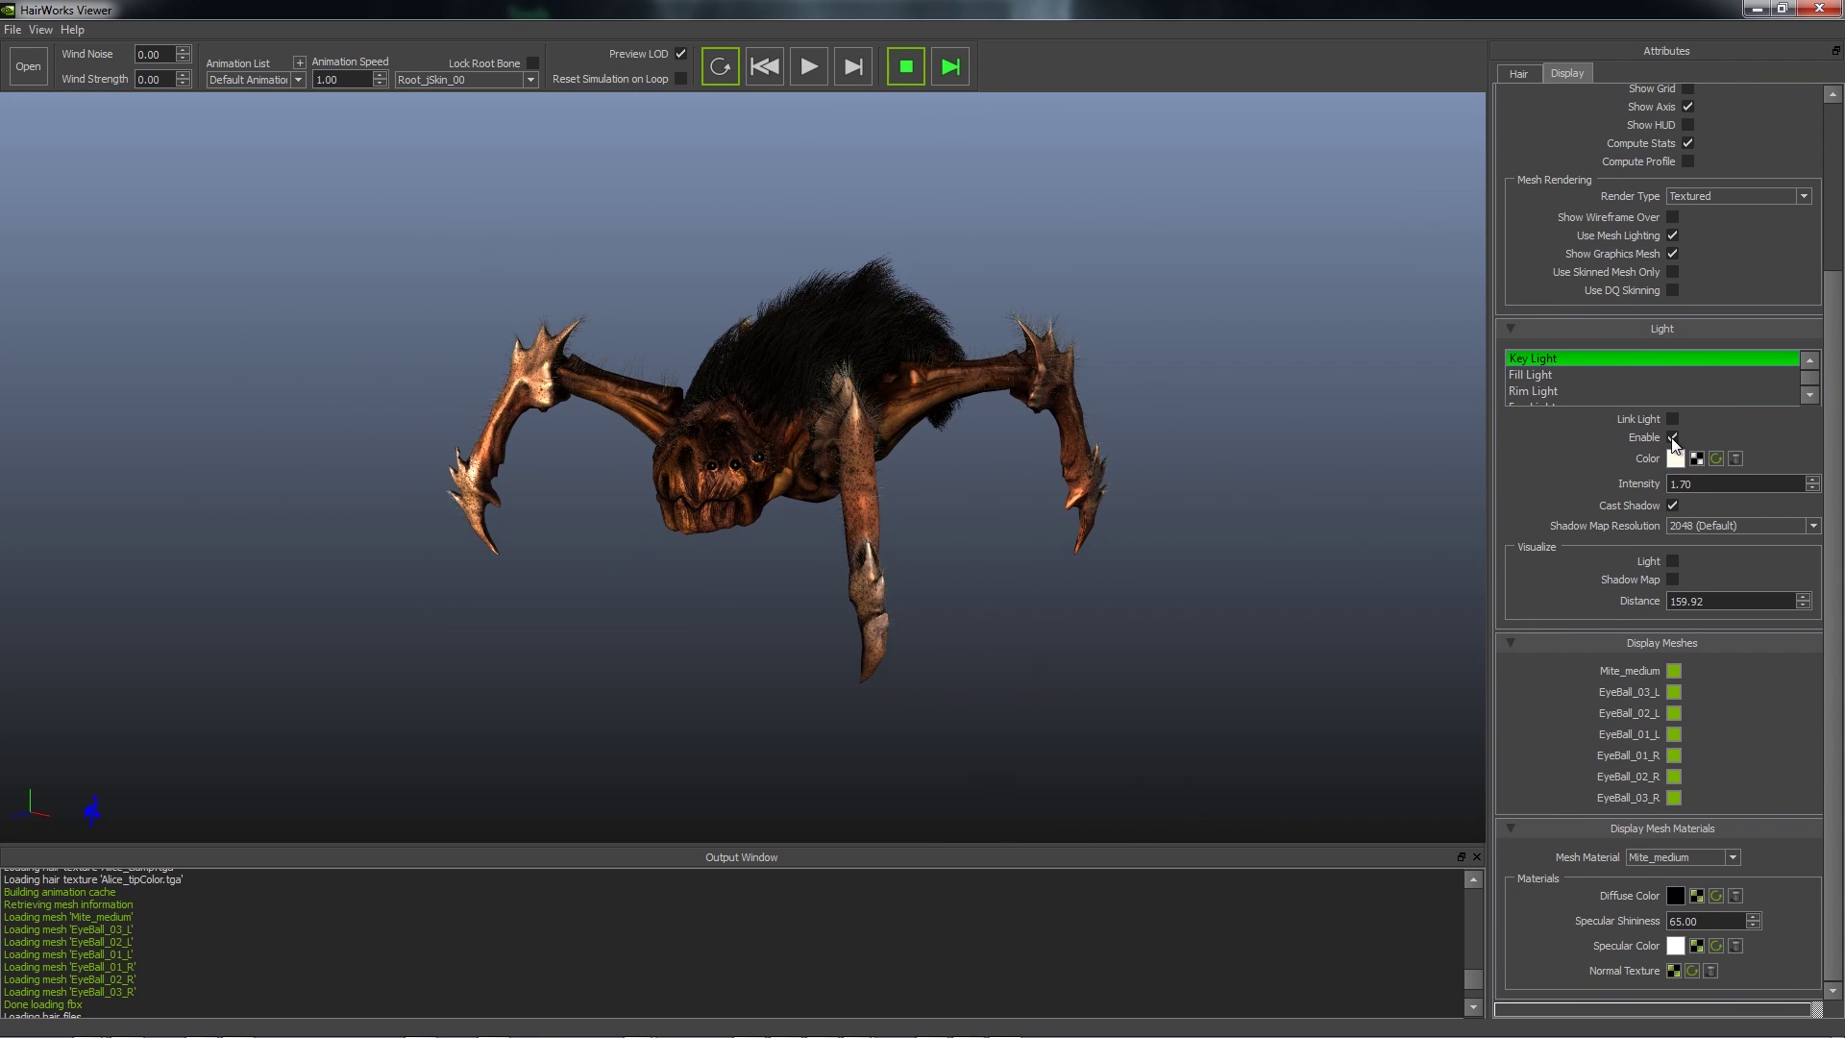
{"action": "left_click", "coordinate": [1672, 561]}
{"action": "left_click_drag", "start_coordinate": [676, 493], "coordinate": [752, 429]}
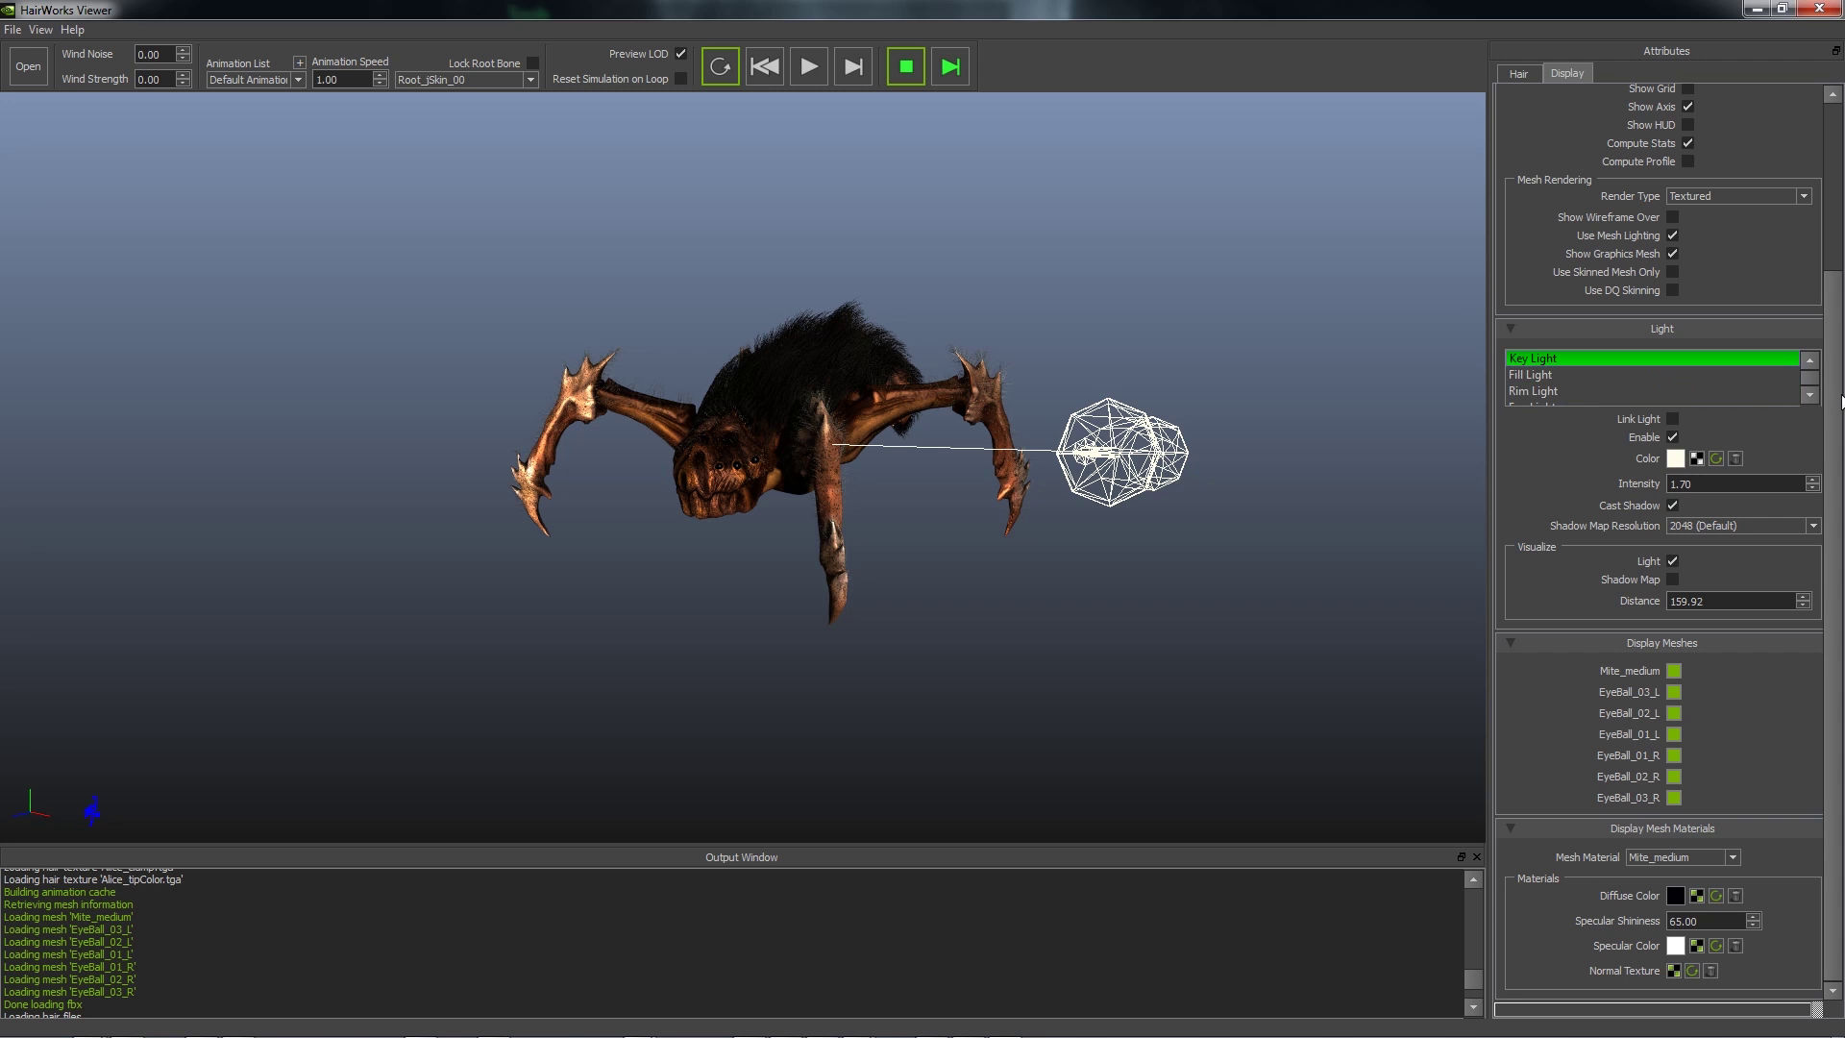
Select the Env Light in the scene's list of lights to show its settings.
{"action": "left_click", "coordinate": [1808, 395]}
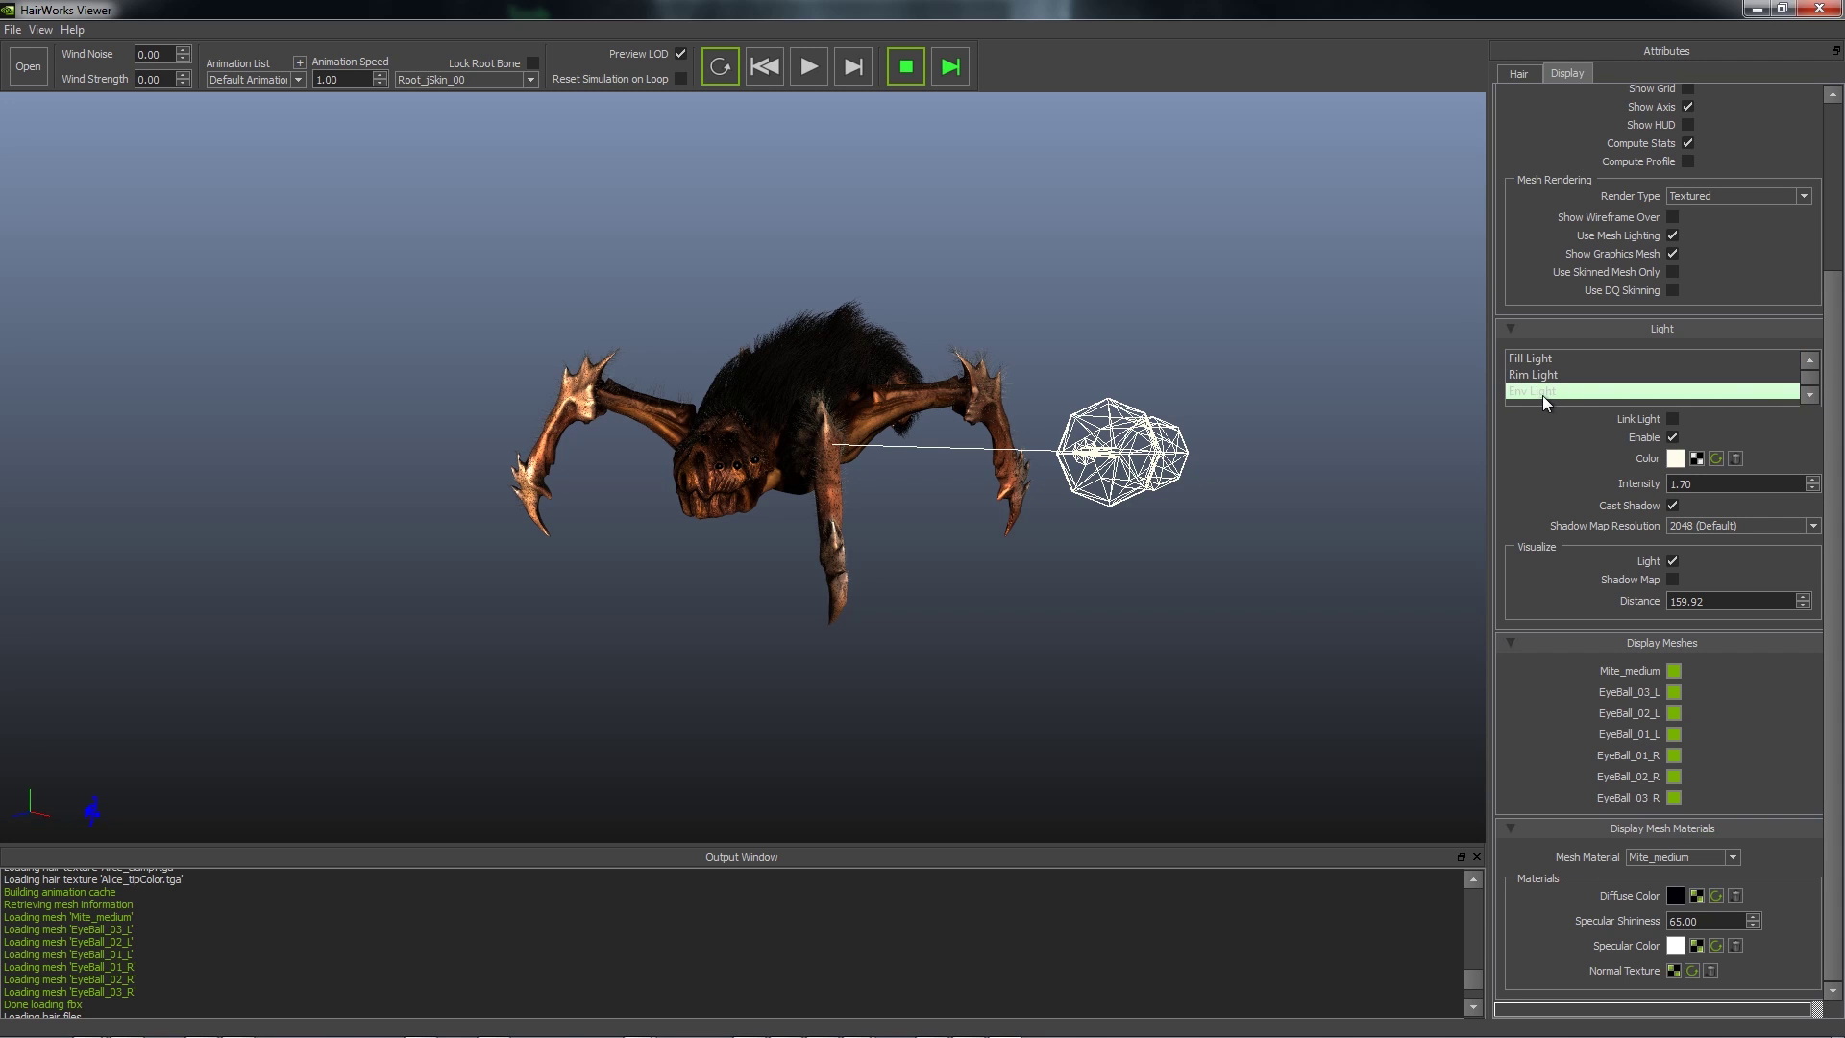
{"action": "left_click", "coordinate": [1534, 392]}
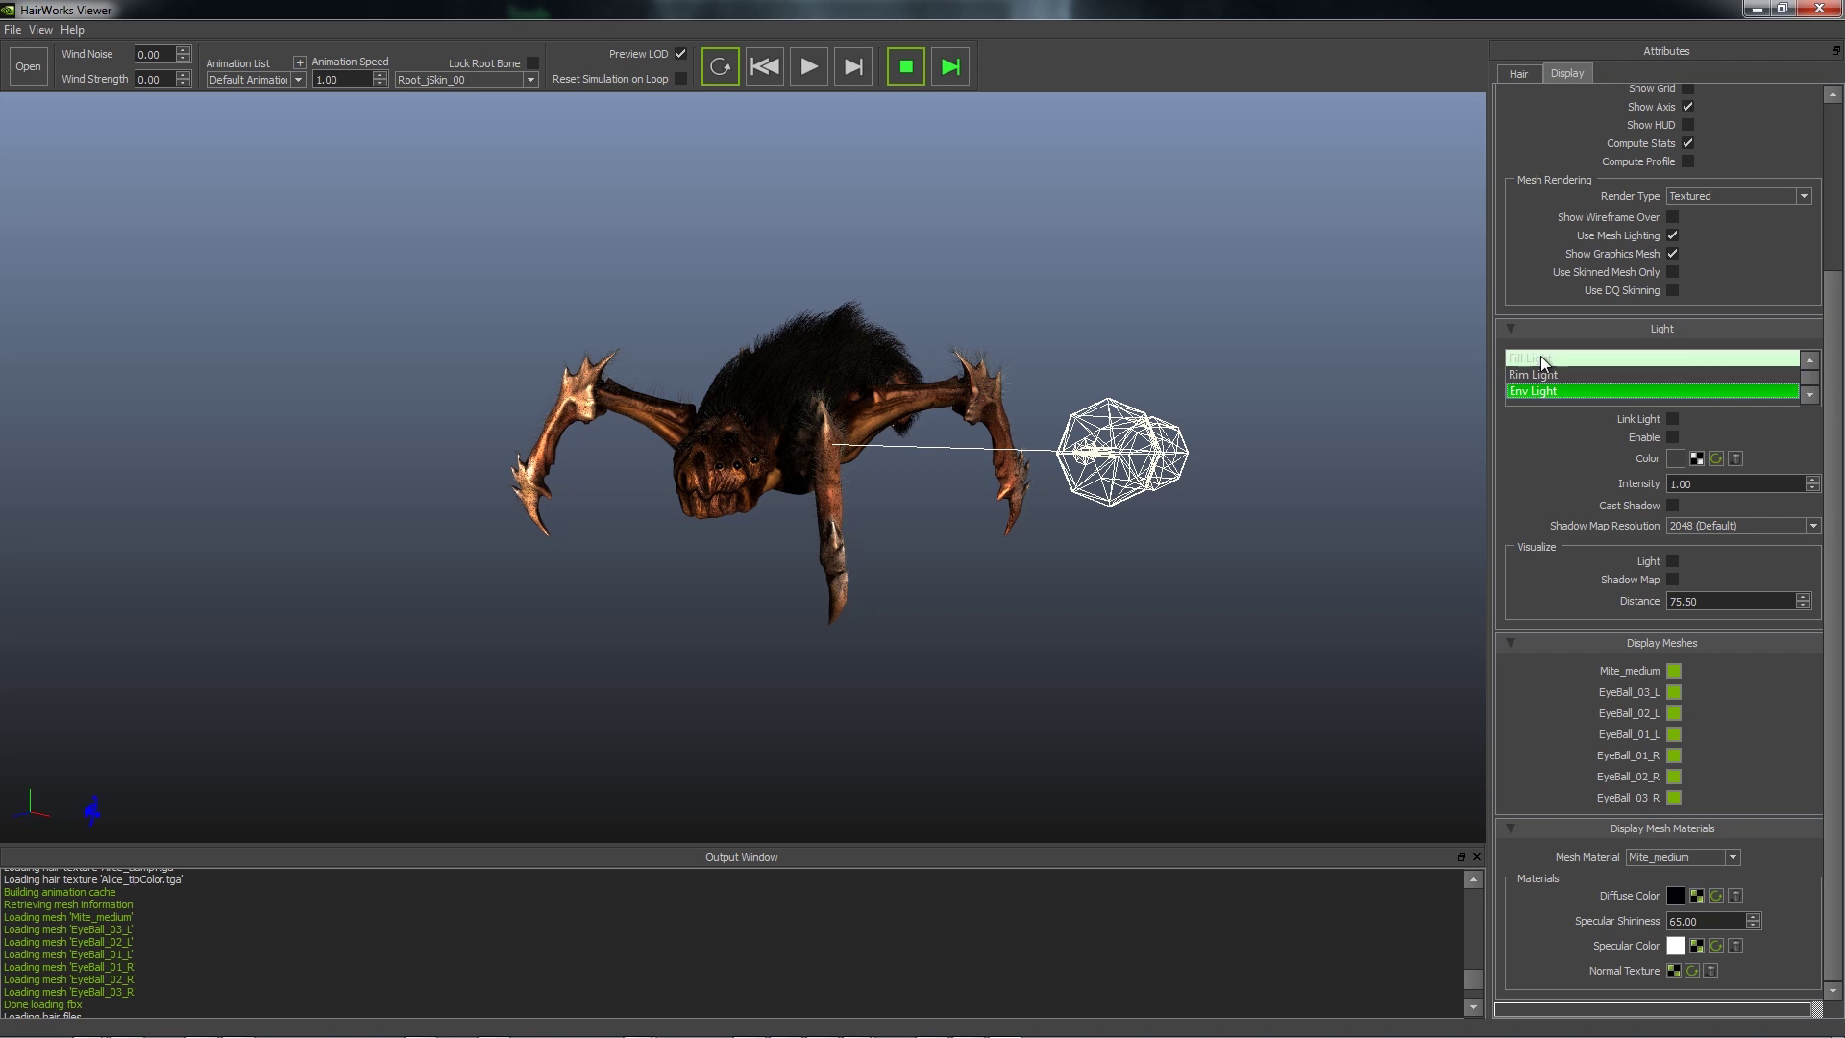
Reselect the Key Light in the scene's list of lights and turn off its light visualization.
{"action": "left_click", "coordinate": [1624, 358]}
{"action": "left_click", "coordinate": [1811, 362]}
{"action": "left_click", "coordinate": [1634, 359]}
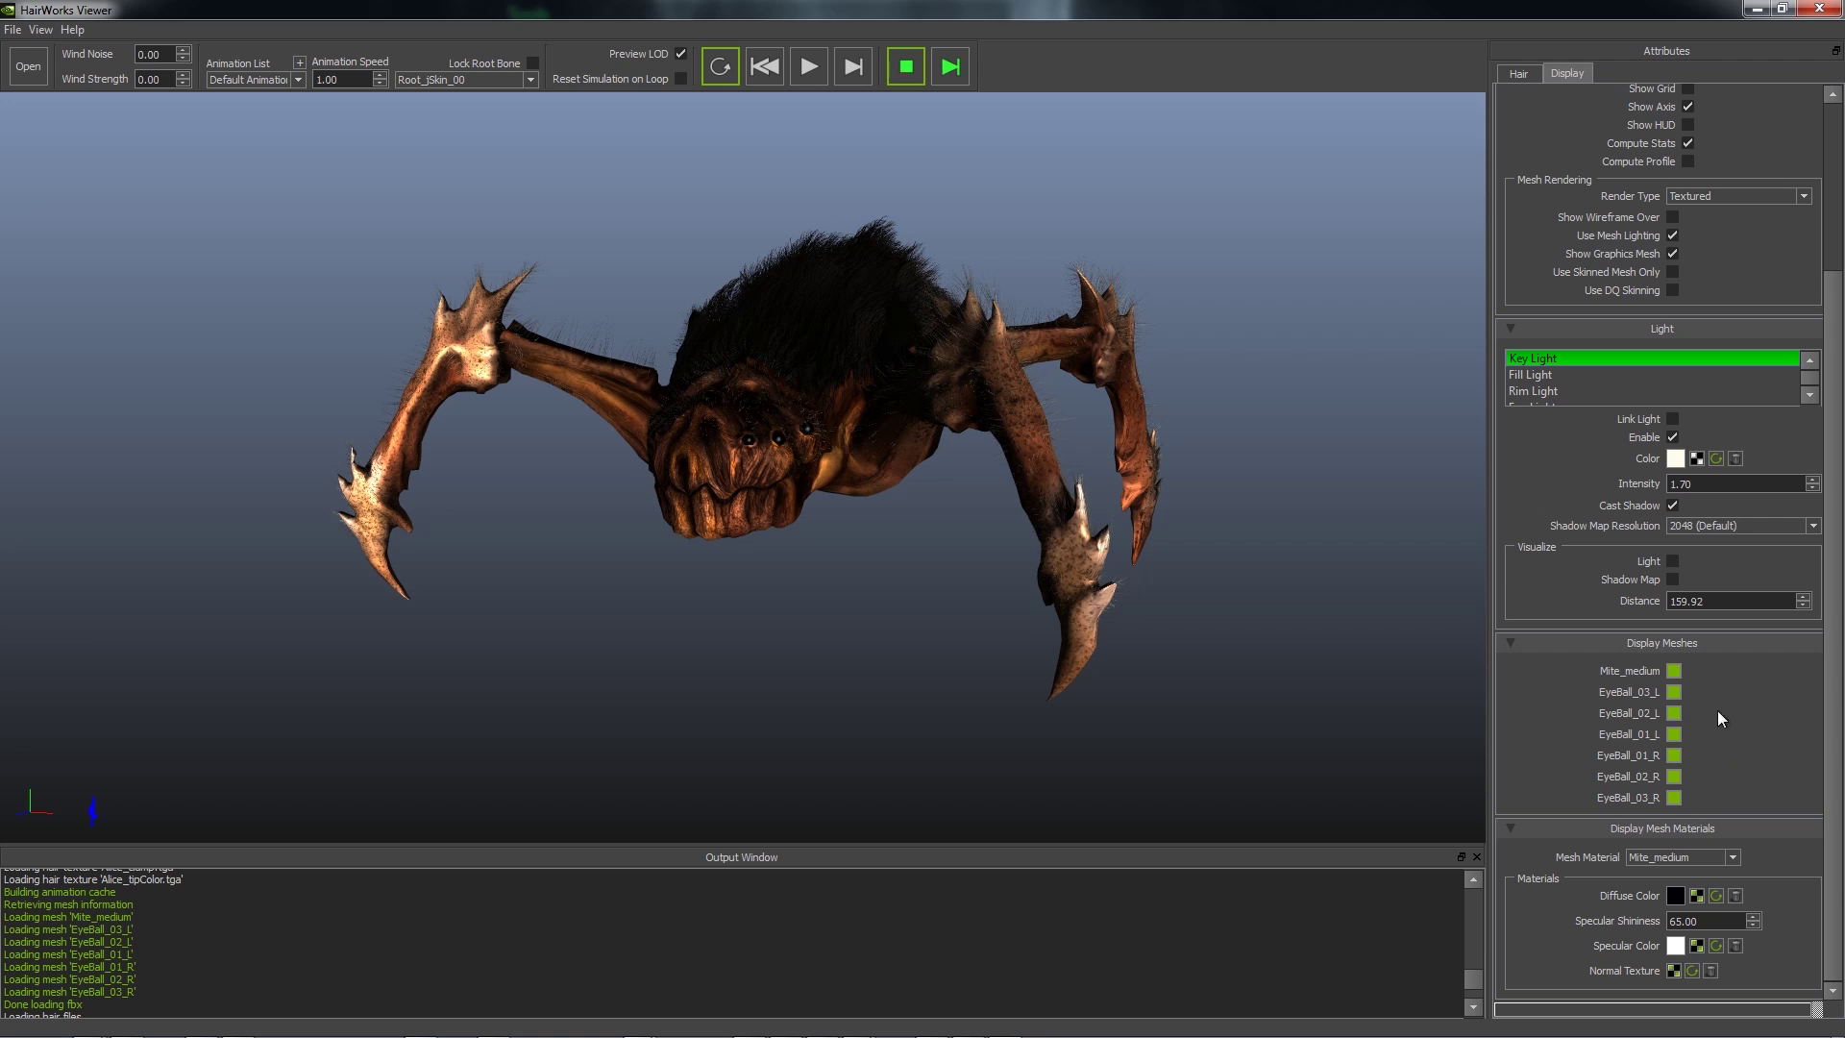
Hide the Mite_medium body mesh and show it again, and toggle the display of the EyeBall_01_L mesh.
{"action": "left_click", "coordinate": [1673, 671]}
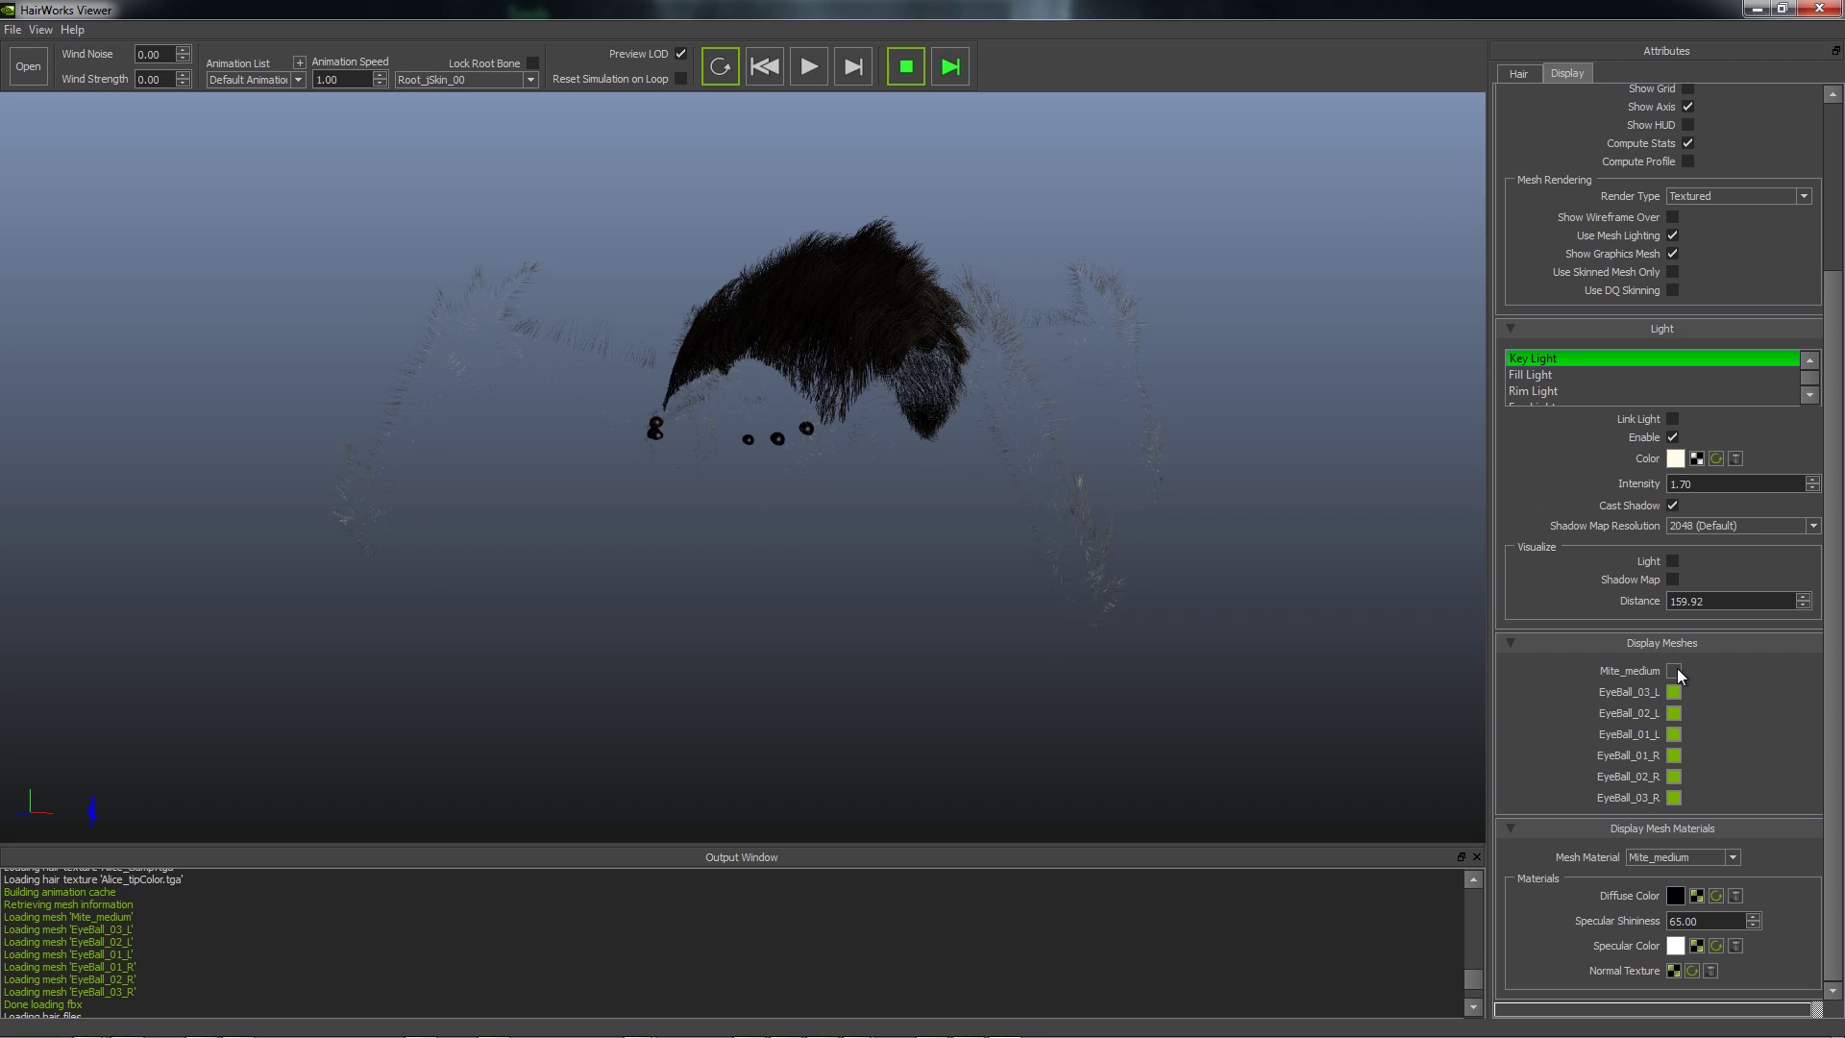
{"action": "left_click", "coordinate": [1674, 670]}
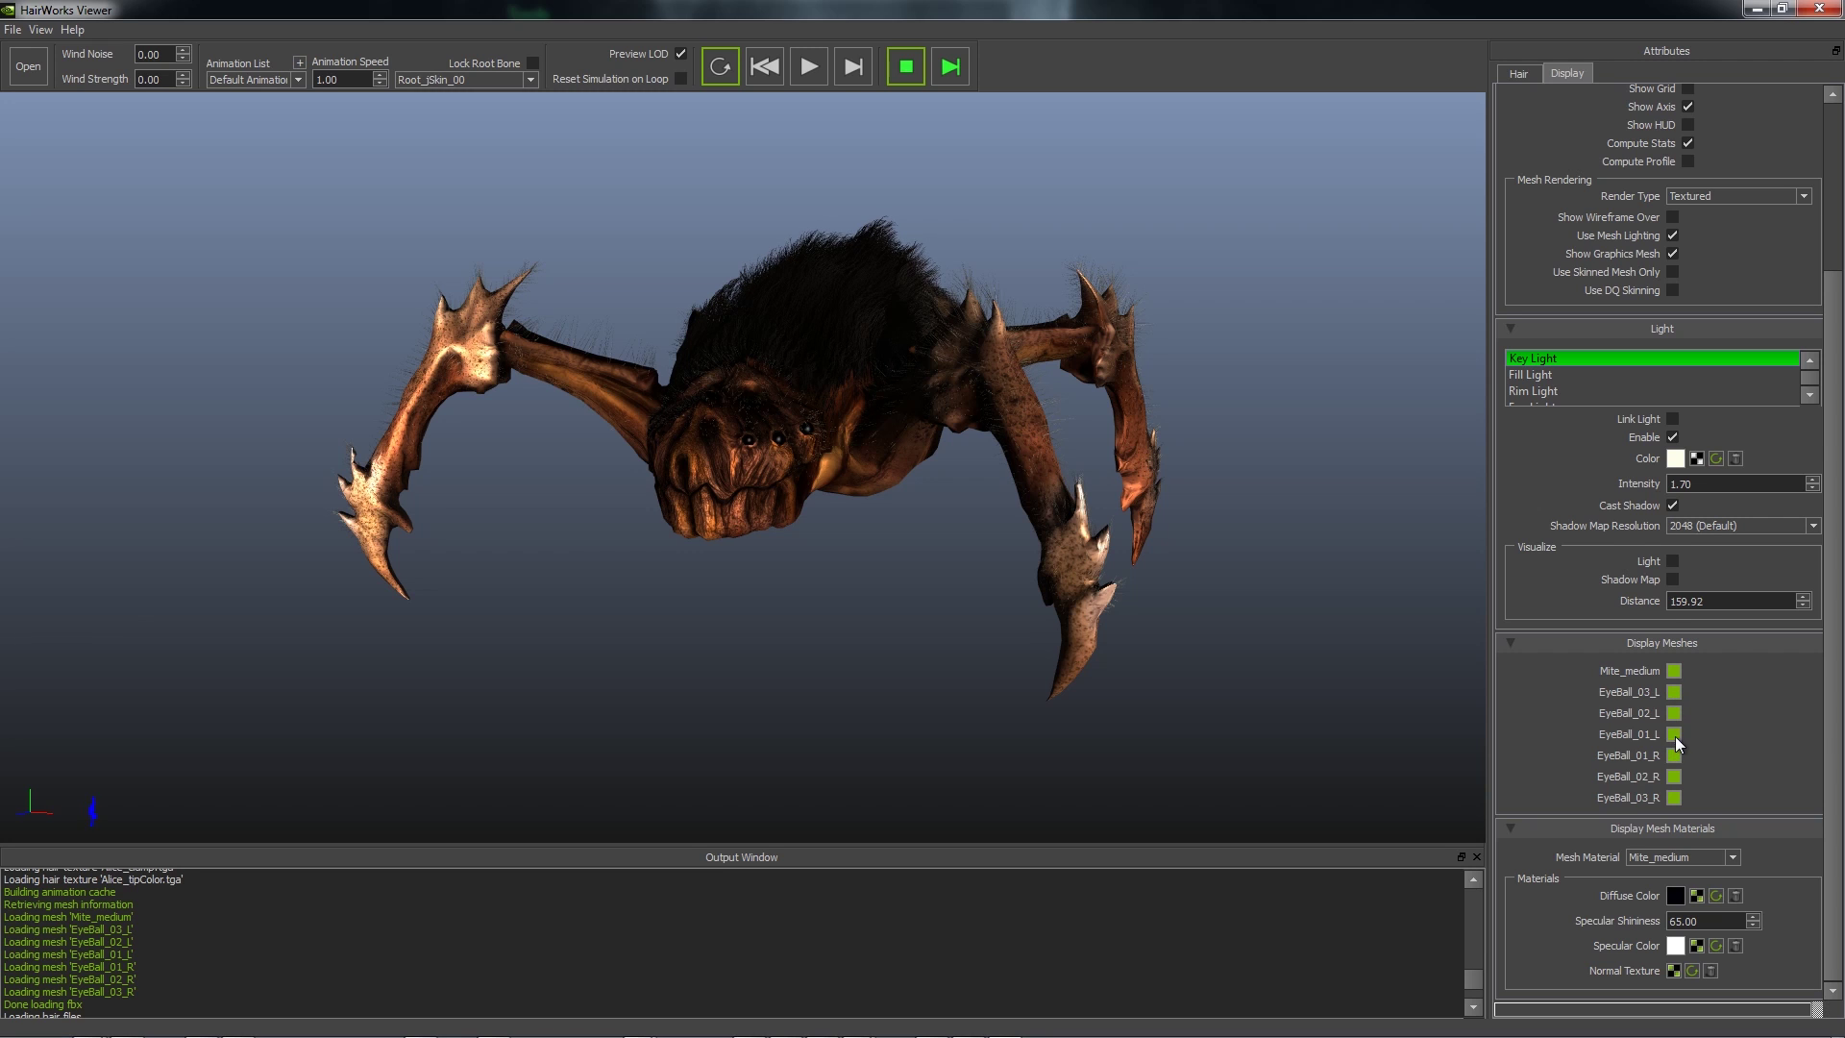
{"action": "left_click", "coordinate": [1674, 734]}
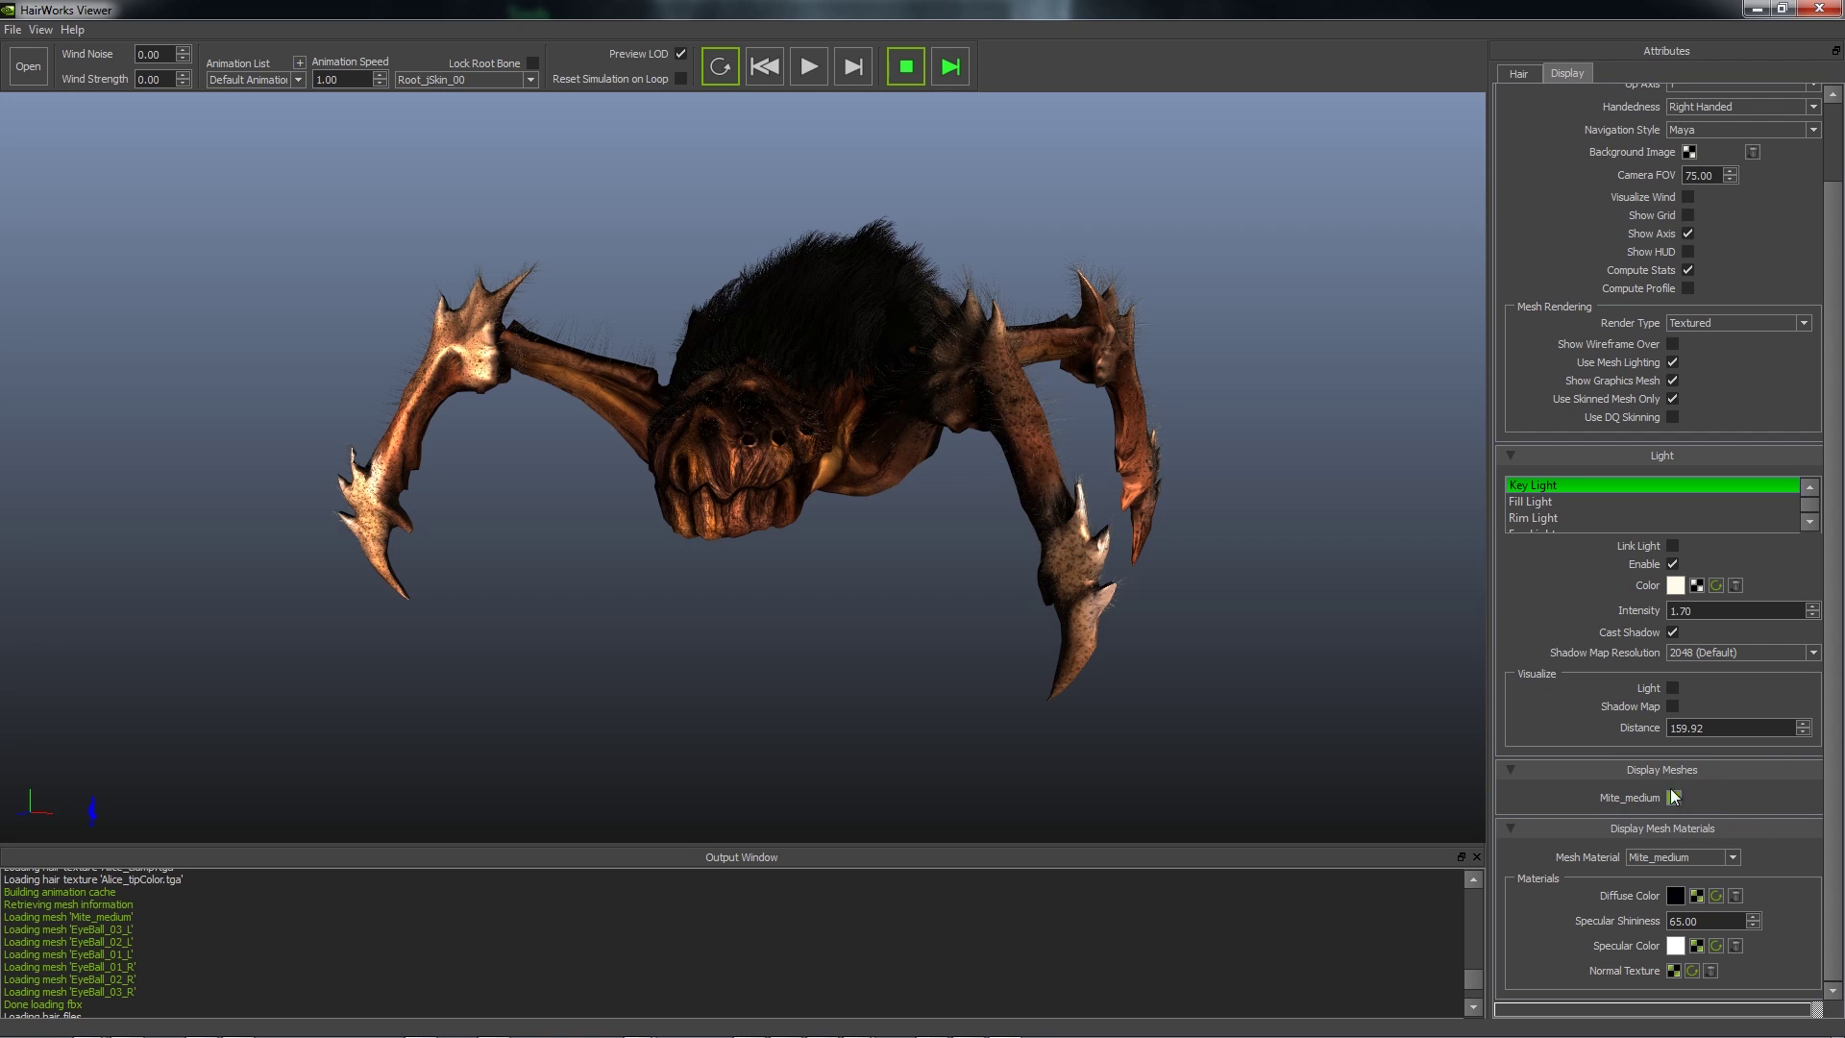
Turn off Use Skinned Mesh Only to list every display mesh, and return to the hair attributes.
{"action": "left_click", "coordinate": [1672, 398]}
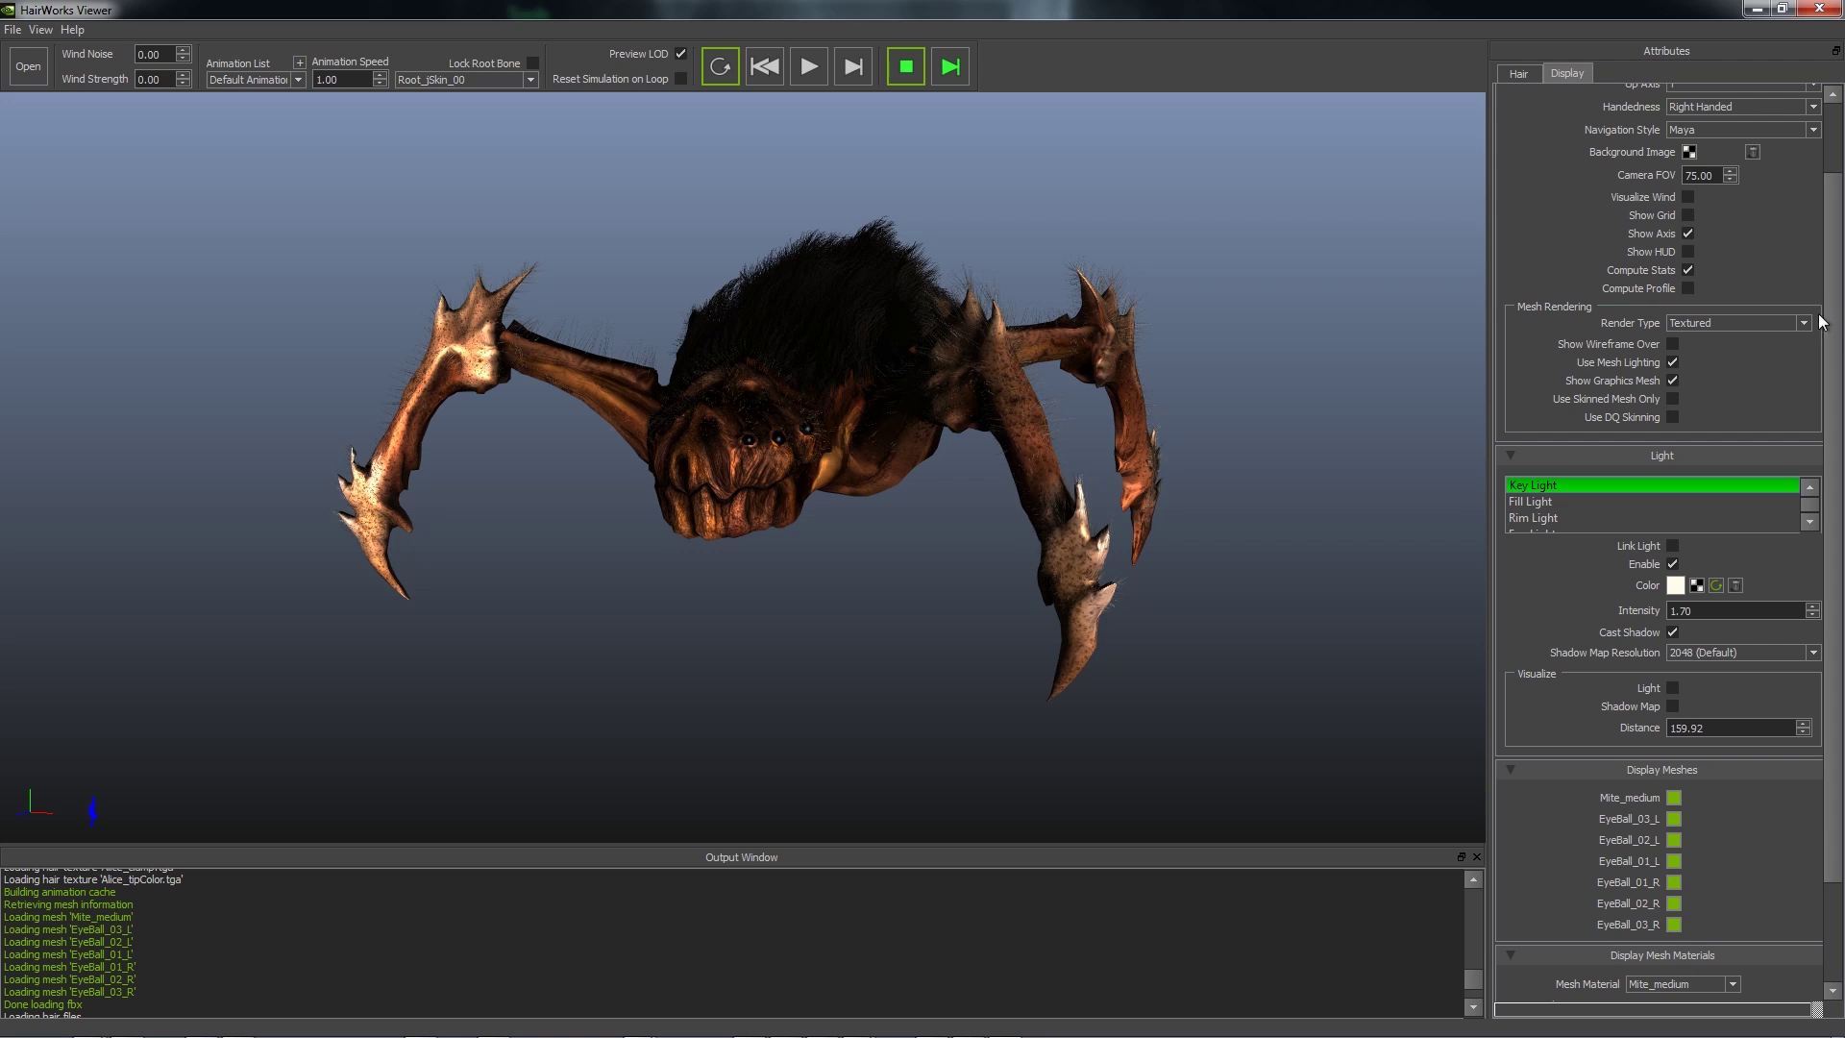
{"action": "left_click", "coordinate": [1656, 451]}
{"action": "left_click", "coordinate": [1668, 569]}
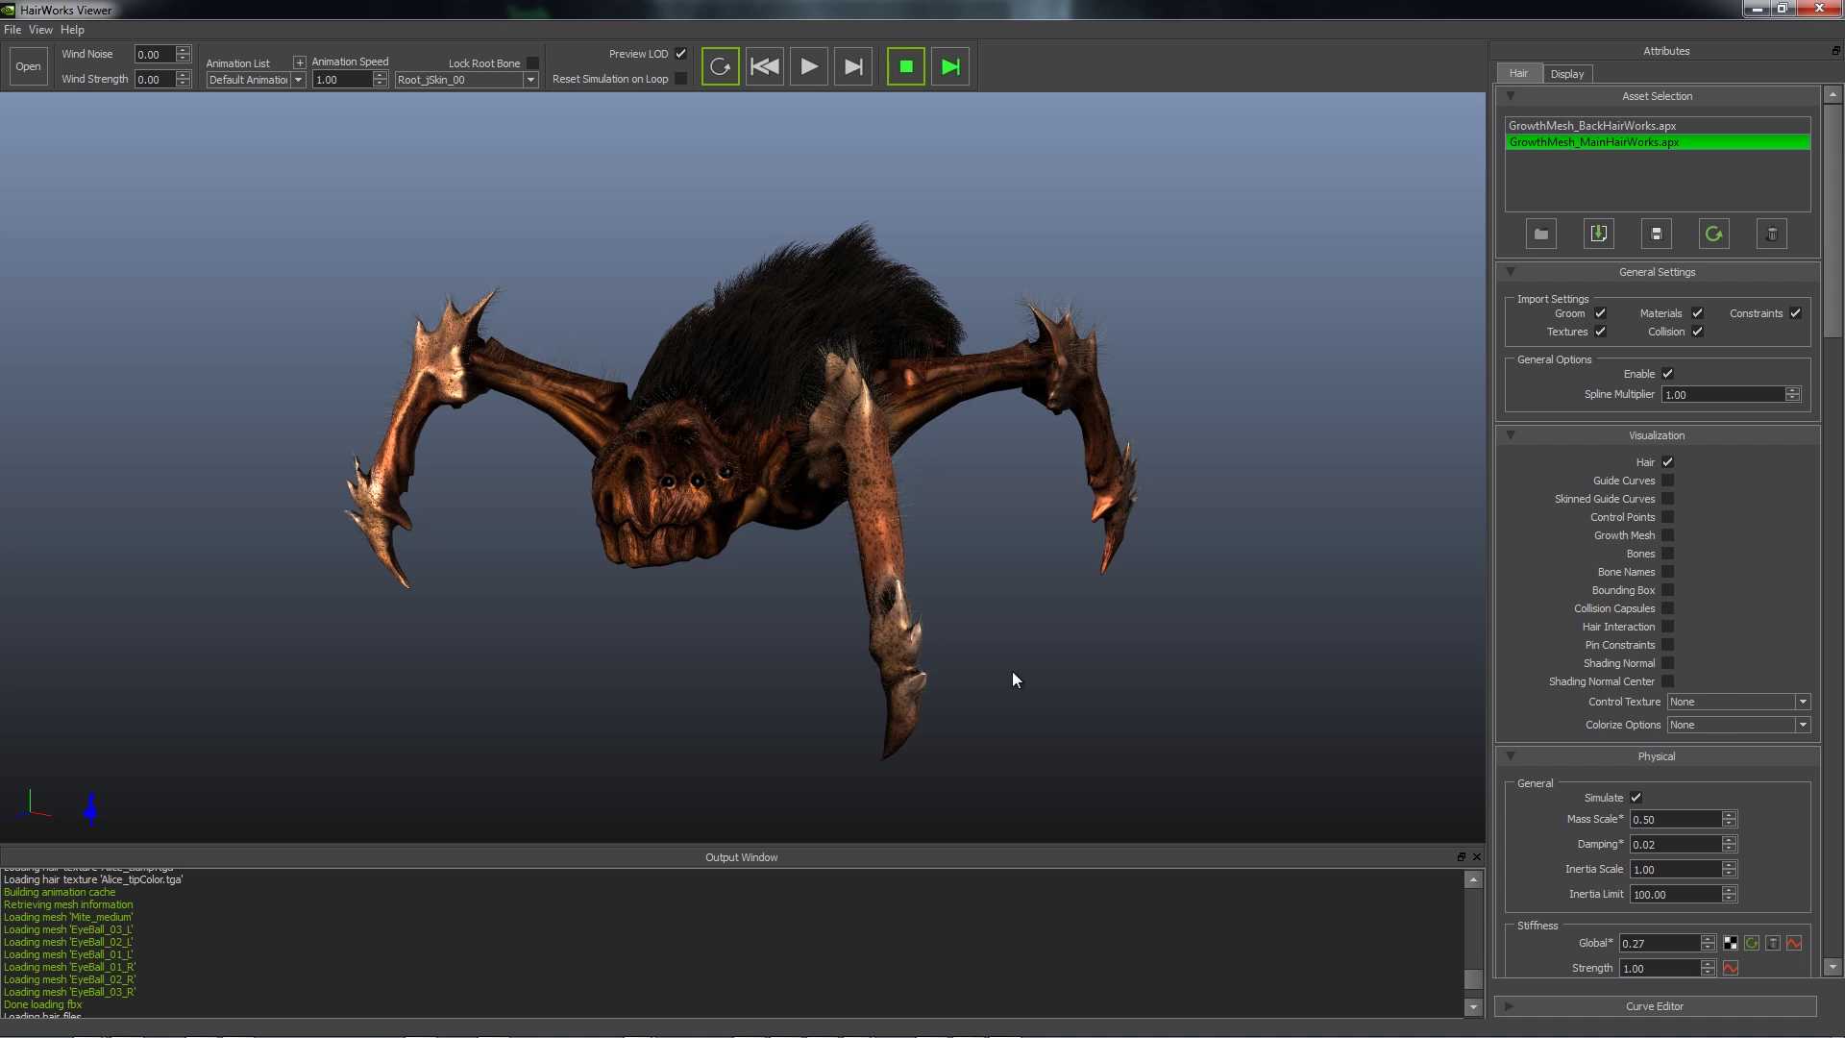
Dock the Attributes panel on the opposite side of the viewport and move it back to its original place.
{"action": "left_click_drag", "start_coordinate": [1668, 50], "coordinate": [14, 202]}
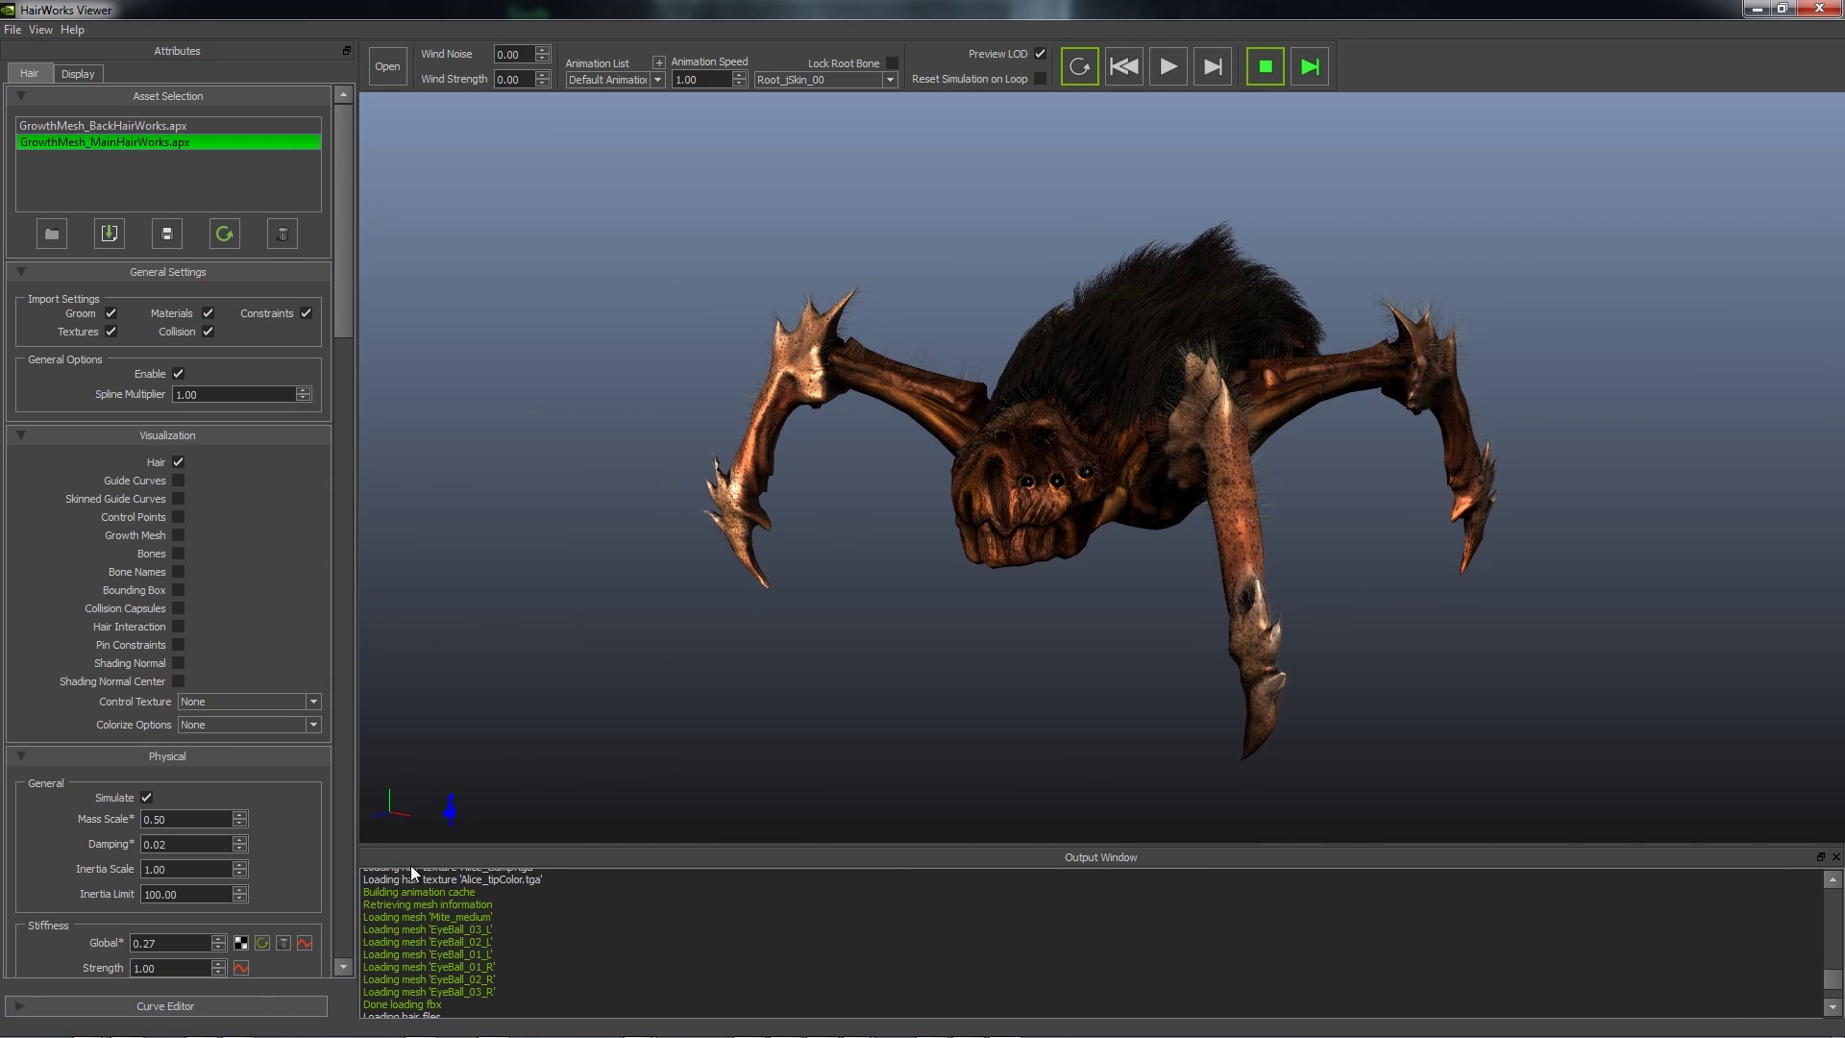
{"action": "left_click_drag", "start_coordinate": [411, 867], "coordinate": [1837, 230]}
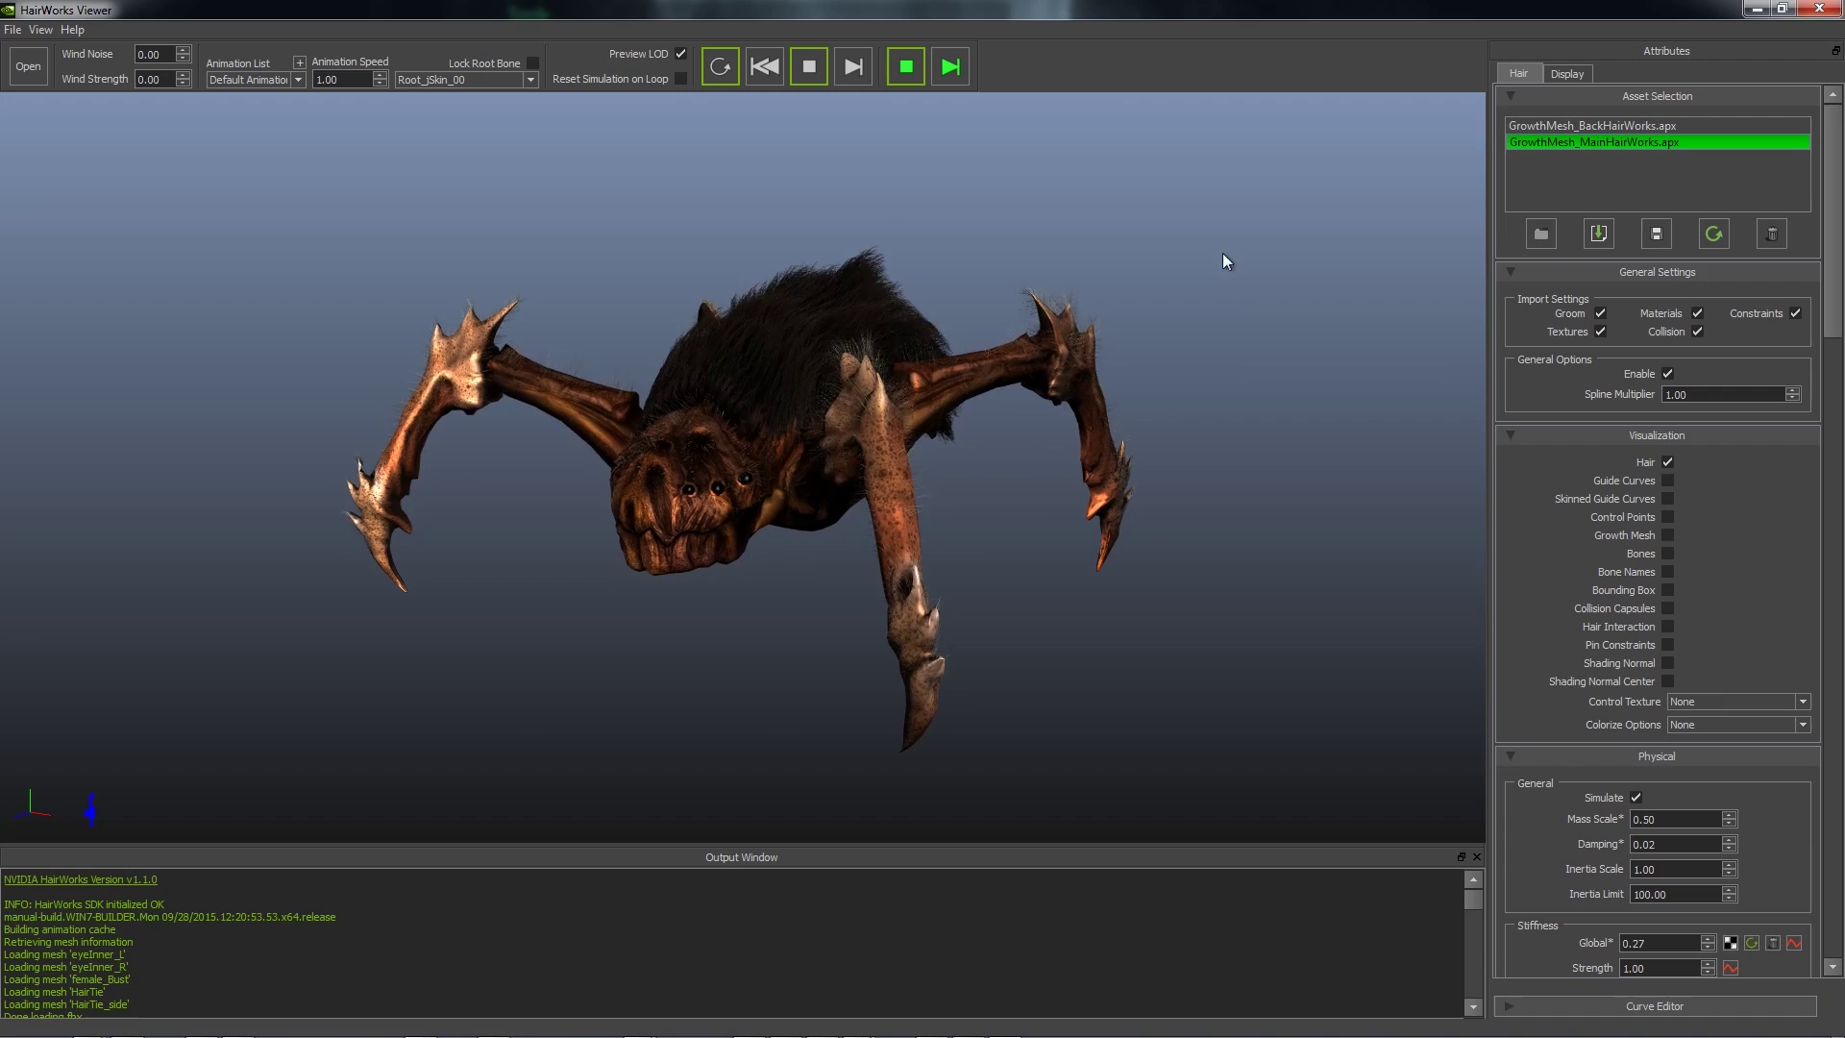
Hide the interface panels so the viewport with the creature fills the whole window.
{"action": "key", "text": "F11"}
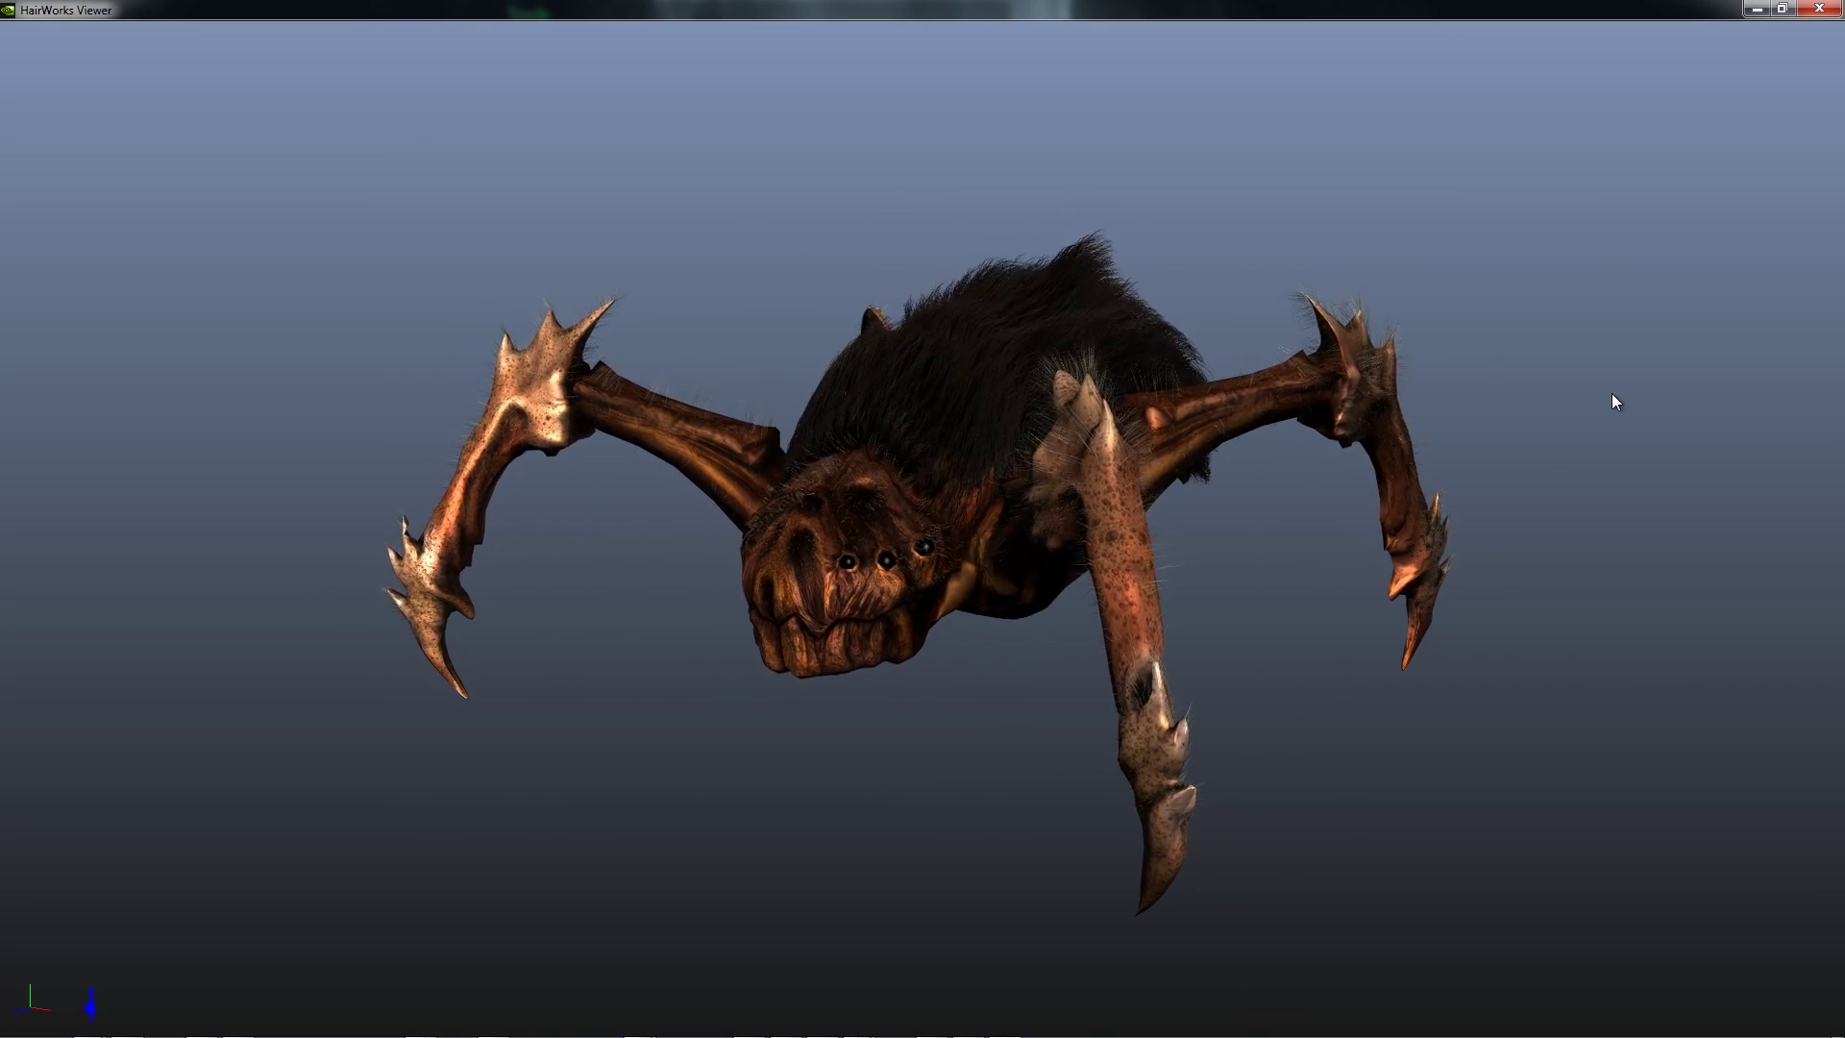